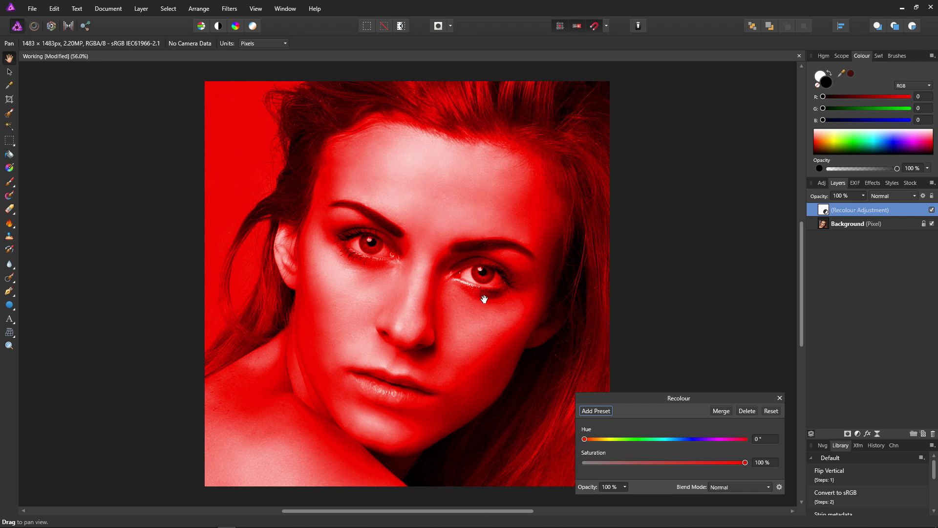
- Invert the Recolour adjustment's mask and set up the Paint Brush with 0% hardness and white as the colour
{"action": "key", "text": "ctrl+i"}
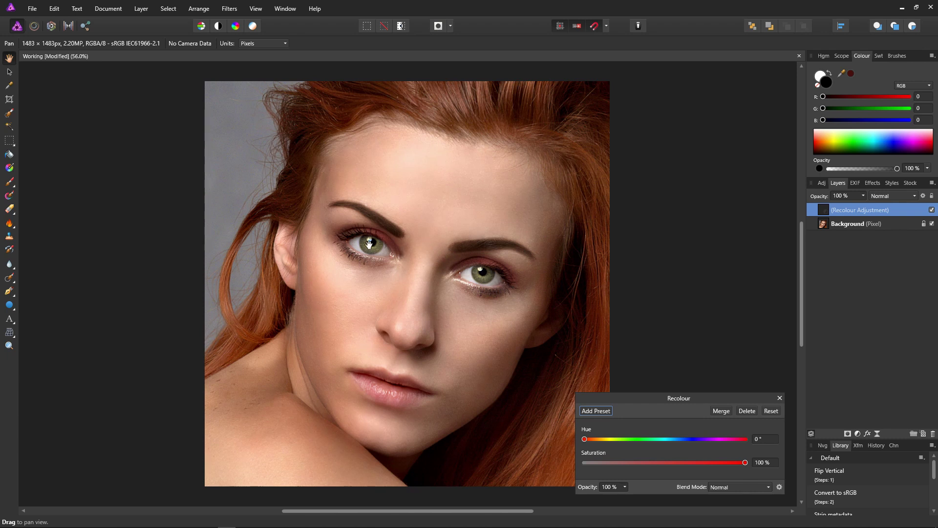
{"action": "left_click", "coordinate": [10, 184]}
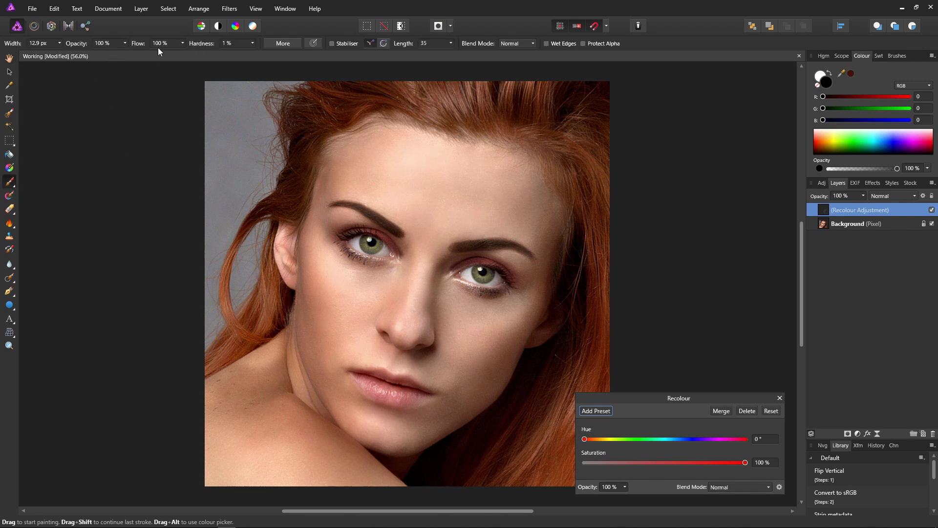
{"action": "left_click", "coordinate": [252, 43]}
{"action": "left_click_drag", "start_coordinate": [254, 53], "coordinate": [219, 51]}
{"action": "left_click", "coordinate": [821, 77]}
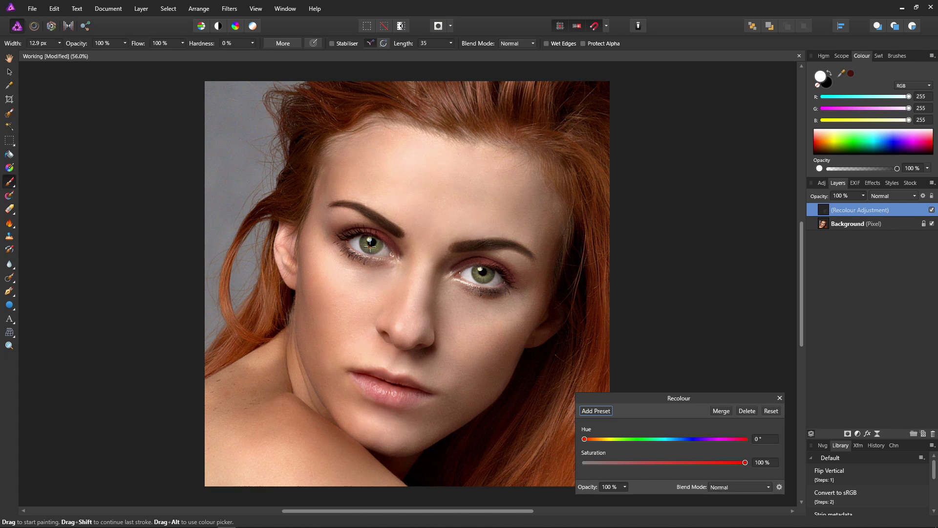
- Enlarge the brush to about 26 px and paint the recolour onto the iris in the left half of the portrait
{"action": "scroll", "coordinate": [370, 244], "scroll_direction": "up", "scroll_amount": 10}
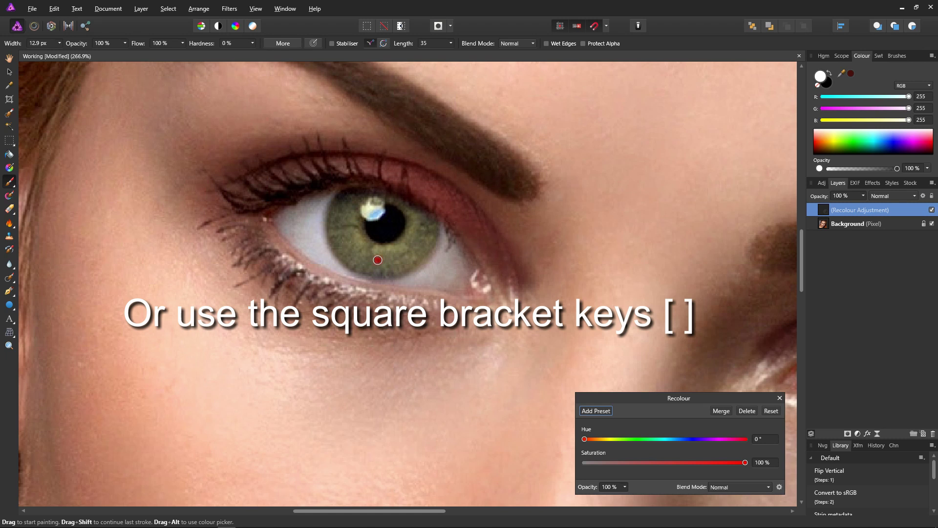
{"action": "key", "text": "bracketright"}
{"action": "key", "text": "bracketright"}
{"action": "key", "text": "bracketright"}
{"action": "key", "text": "bracketright"}
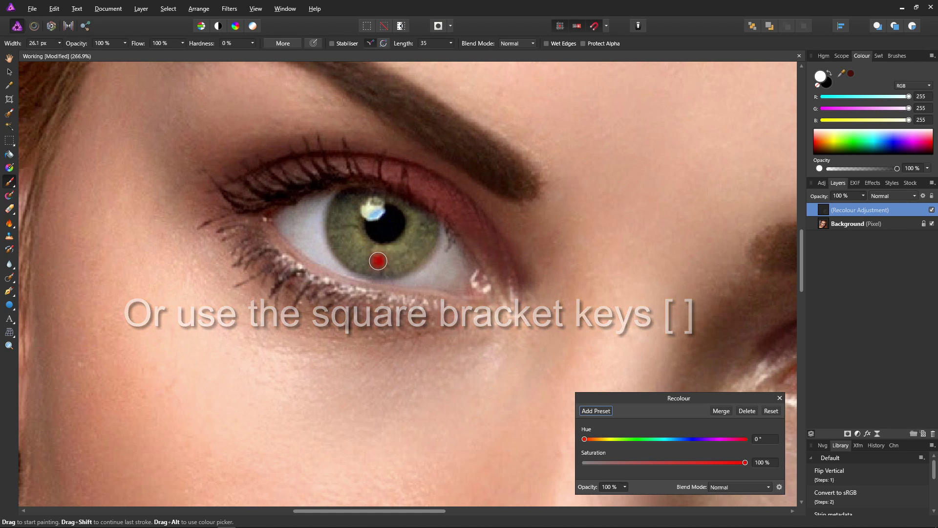
{"action": "mouse_move", "coordinate": [352, 195]}
{"action": "left_mouse_down"}
{"action": "mouse_move", "coordinate": [341, 248]}
{"action": "mouse_move", "coordinate": [389, 268]}
{"action": "mouse_move", "coordinate": [410, 261]}
{"action": "mouse_move", "coordinate": [429, 222]}
{"action": "mouse_move", "coordinate": [393, 250]}
{"action": "mouse_move", "coordinate": [363, 243]}
{"action": "mouse_move", "coordinate": [350, 223]}
{"action": "mouse_move", "coordinate": [357, 251]}
{"action": "mouse_move", "coordinate": [348, 212]}
{"action": "mouse_move", "coordinate": [377, 186]}
{"action": "mouse_move", "coordinate": [360, 202]}
{"action": "mouse_move", "coordinate": [399, 202]}
{"action": "mouse_move", "coordinate": [410, 220]}
{"action": "mouse_move", "coordinate": [402, 239]}
{"action": "mouse_move", "coordinate": [419, 209]}
{"action": "mouse_move", "coordinate": [373, 192]}
{"action": "mouse_move", "coordinate": [361, 211]}
{"action": "mouse_move", "coordinate": [381, 200]}
{"action": "mouse_move", "coordinate": [367, 204]}
{"action": "mouse_move", "coordinate": [358, 226]}
{"action": "mouse_move", "coordinate": [332, 216]}
{"action": "mouse_move", "coordinate": [330, 227]}
{"action": "mouse_move", "coordinate": [361, 262]}
{"action": "mouse_move", "coordinate": [404, 260]}
{"action": "left_mouse_up"}
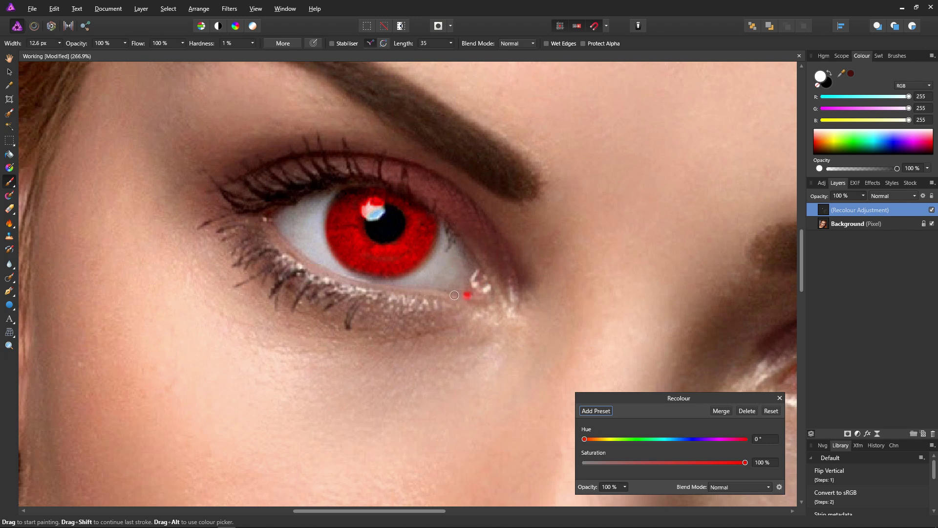
- Paint the recolour onto the iris in the right half of the portrait, leaving the pupil unpainted
{"action": "scroll", "coordinate": [449, 268], "scroll_direction": "down", "scroll_amount": 5}
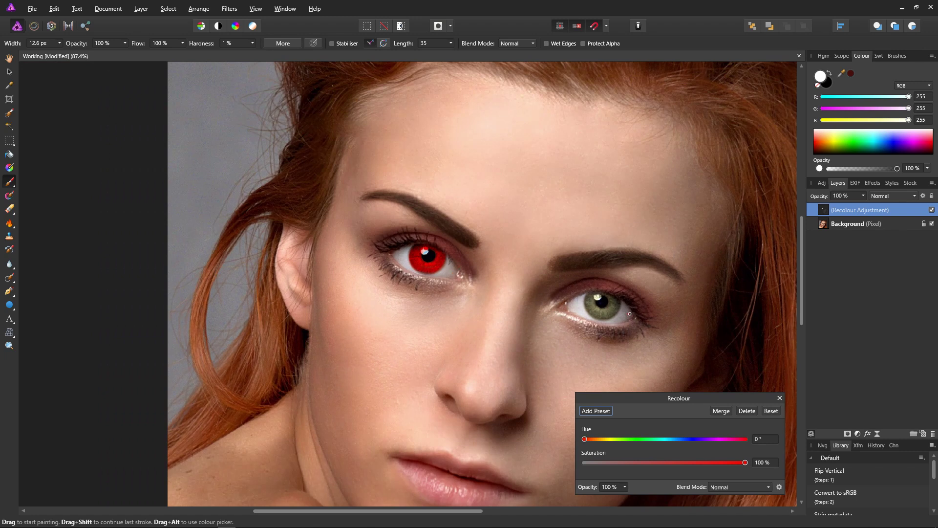
{"action": "scroll", "coordinate": [630, 313], "scroll_direction": "up", "scroll_amount": 1}
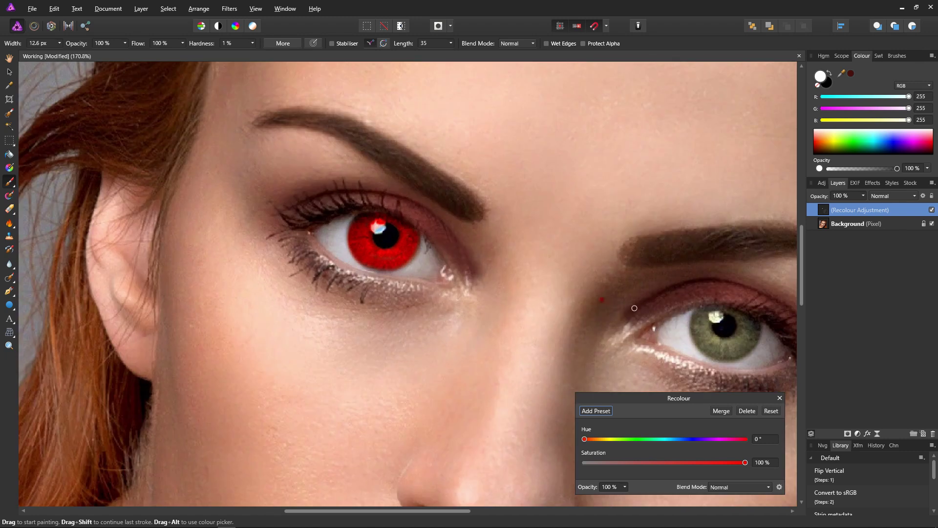
{"action": "scroll", "coordinate": [707, 321], "scroll_direction": "up", "scroll_amount": 3}
{"action": "scroll", "coordinate": [667, 307], "scroll_direction": "up", "scroll_amount": 1}
{"action": "left_click_drag", "start_coordinate": [667, 307], "coordinate": [369, 212]}
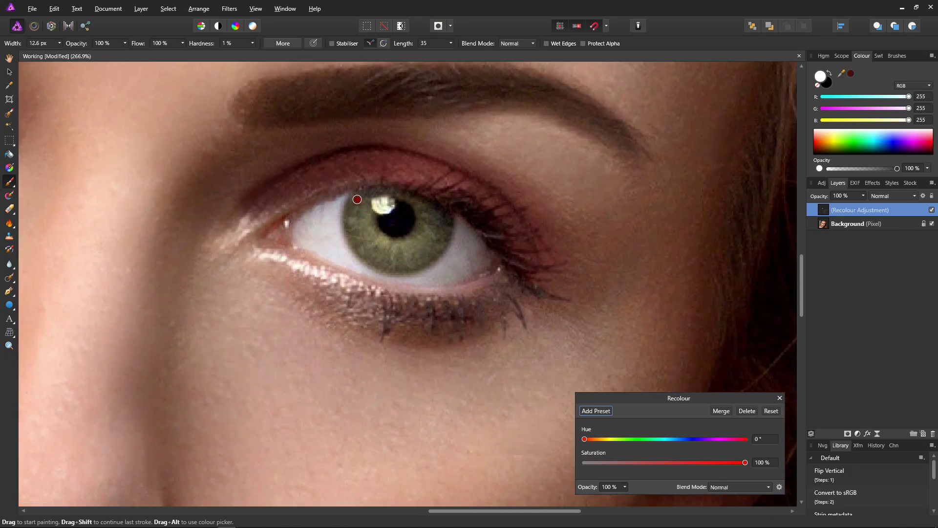
{"action": "mouse_move", "coordinate": [360, 197]}
{"action": "left_mouse_down"}
{"action": "mouse_move", "coordinate": [348, 227]}
{"action": "mouse_move", "coordinate": [358, 248]}
{"action": "mouse_move", "coordinate": [401, 272]}
{"action": "mouse_move", "coordinate": [440, 247]}
{"action": "mouse_move", "coordinate": [447, 215]}
{"action": "mouse_move", "coordinate": [430, 234]}
{"action": "mouse_move", "coordinate": [374, 222]}
{"action": "mouse_move", "coordinate": [413, 199]}
{"action": "mouse_move", "coordinate": [428, 245]}
{"action": "mouse_move", "coordinate": [361, 201]}
{"action": "mouse_move", "coordinate": [445, 231]}
{"action": "mouse_move", "coordinate": [387, 261]}
{"action": "mouse_move", "coordinate": [368, 197]}
{"action": "mouse_move", "coordinate": [438, 208]}
{"action": "left_mouse_up"}
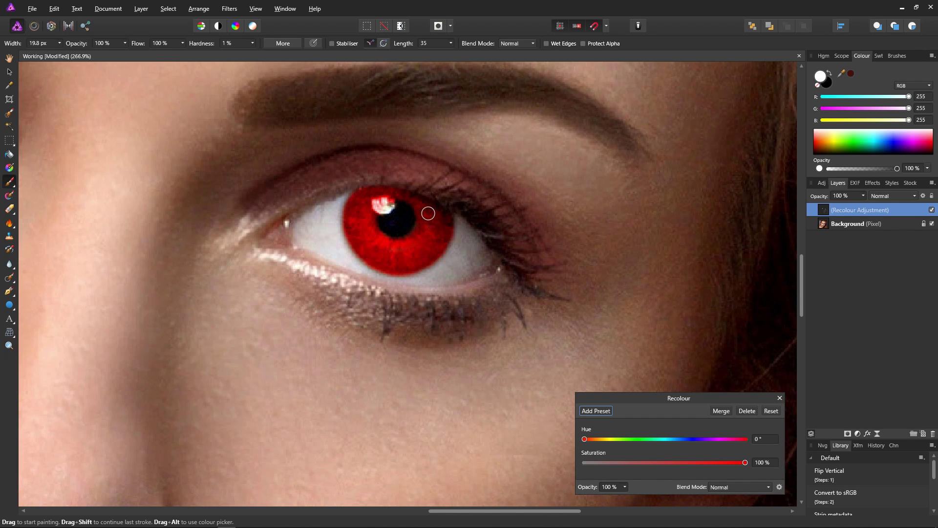
- Set the Recolour adjustment's hue to 107.2° and saturation to 35%, and close its settings
{"action": "scroll", "coordinate": [349, 233], "scroll_direction": "down", "scroll_amount": 5}
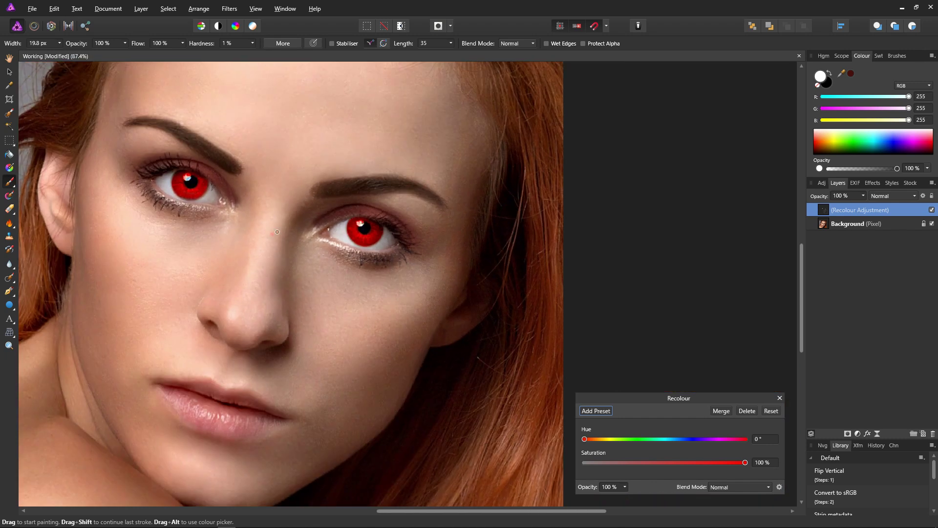
{"action": "left_click_drag", "start_coordinate": [349, 234], "coordinate": [478, 220]}
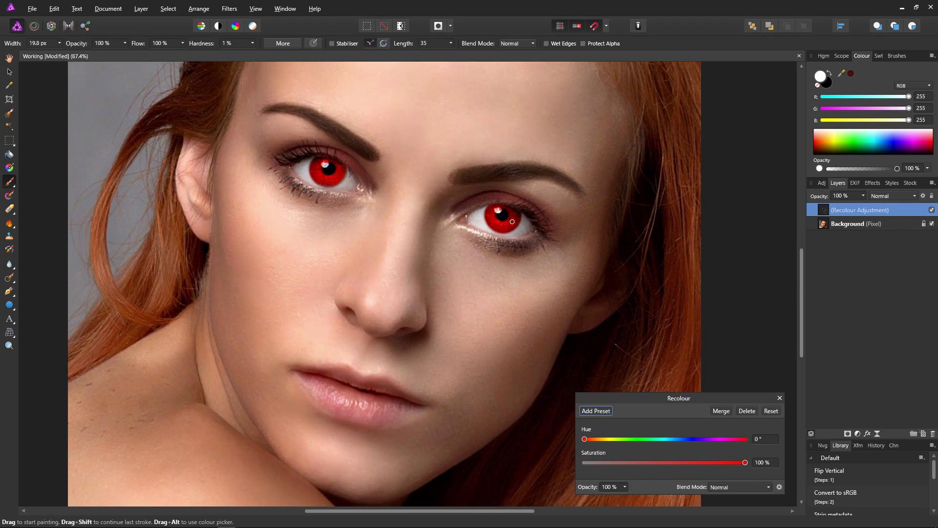
{"action": "scroll", "coordinate": [513, 222], "scroll_direction": "down", "scroll_amount": 1}
{"action": "scroll", "coordinate": [501, 243], "scroll_direction": "down", "scroll_amount": 1}
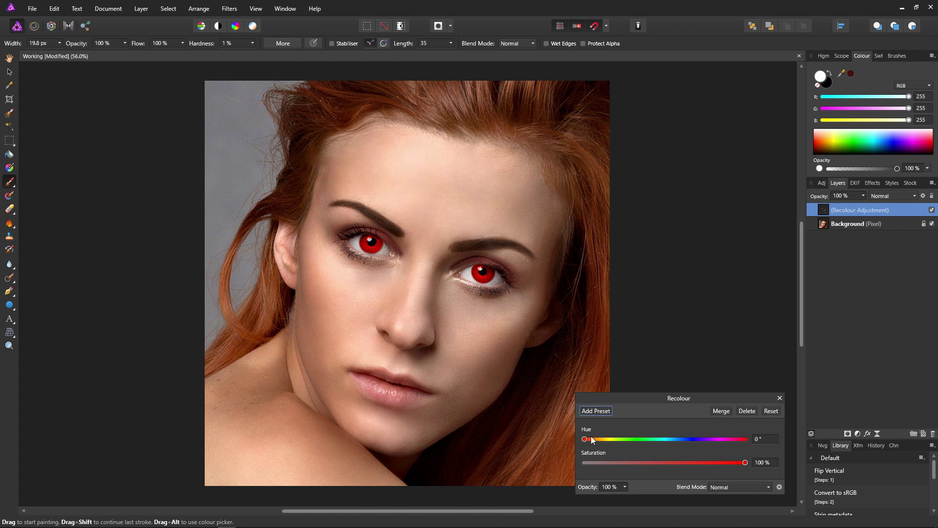
{"action": "left_click_drag", "start_coordinate": [585, 439], "coordinate": [633, 445]}
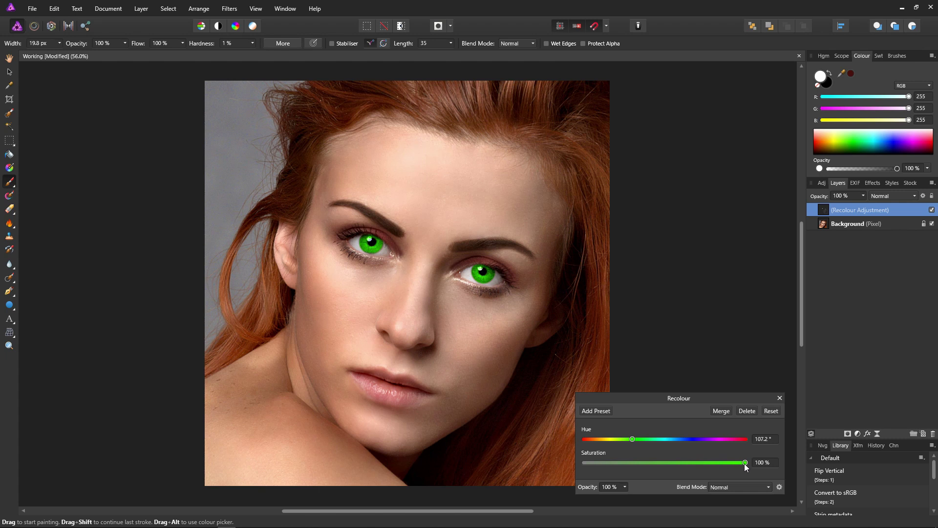
{"action": "left_click_drag", "start_coordinate": [745, 464], "coordinate": [712, 465]}
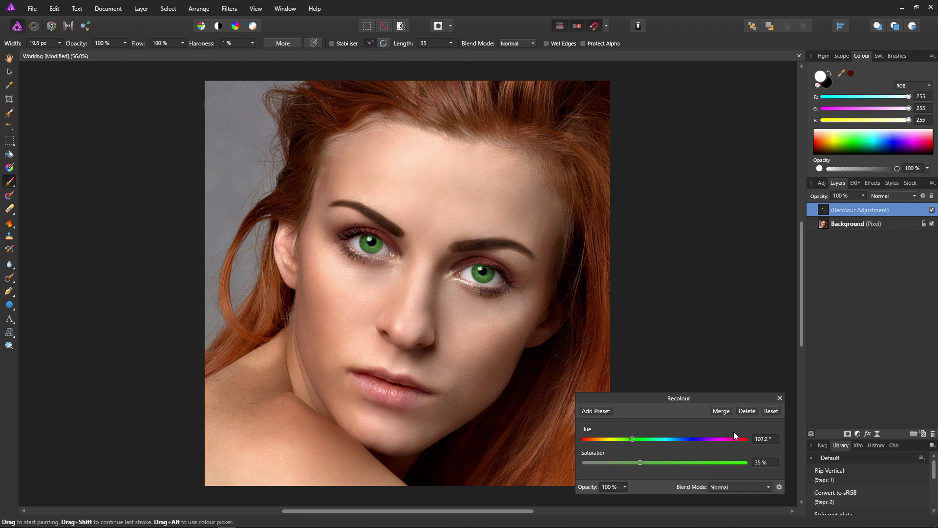
{"action": "left_click", "coordinate": [779, 398]}
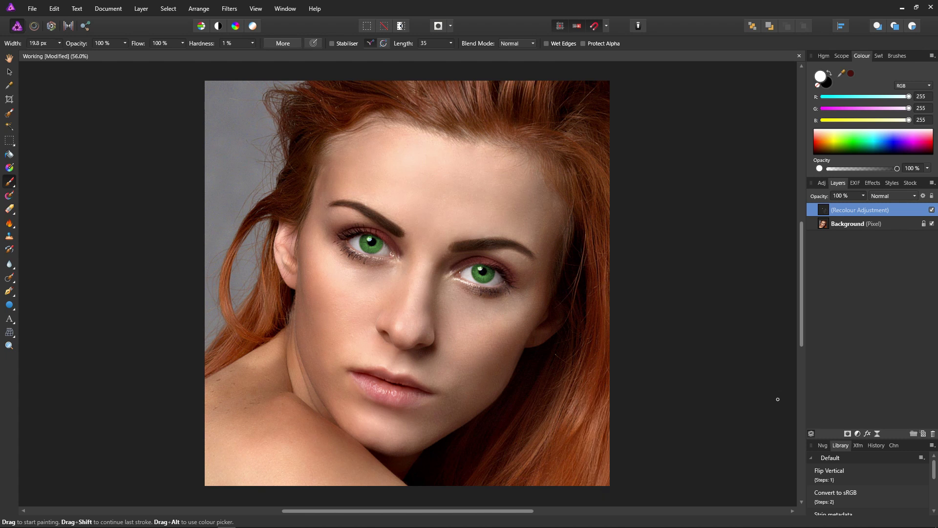
- Rename the Recolour adjustment layer as Eye Colour and save the document
{"action": "left_click", "coordinate": [9, 58]}
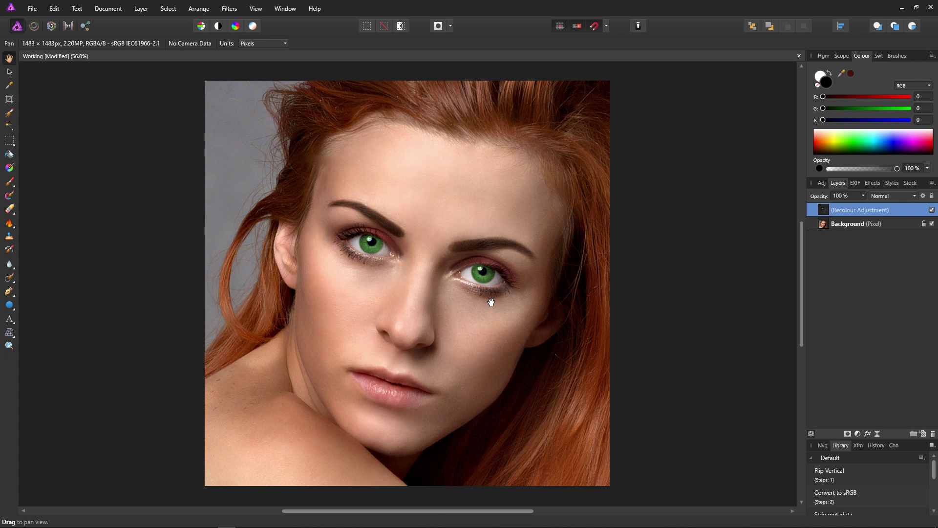
{"action": "double_click", "coordinate": [844, 211]}
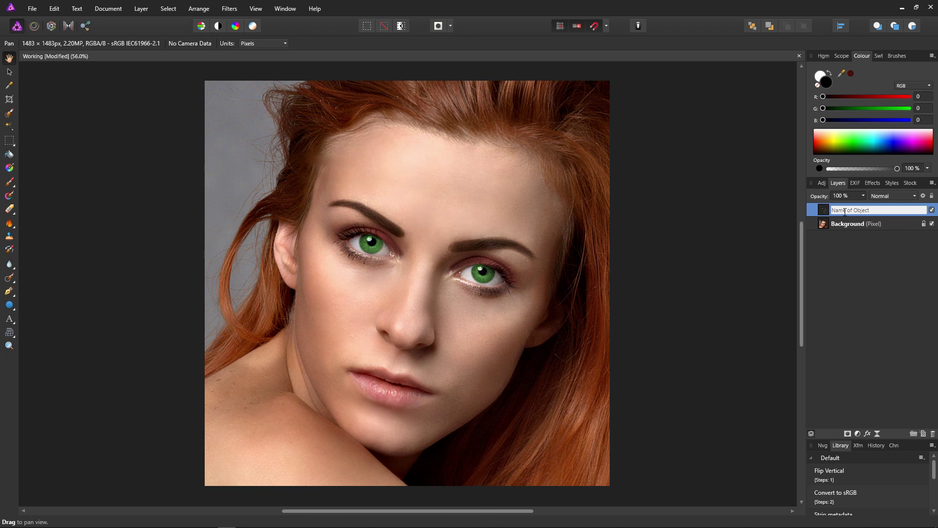
{"action": "type", "text": "Eye Colour"}
{"action": "key", "text": "Return"}
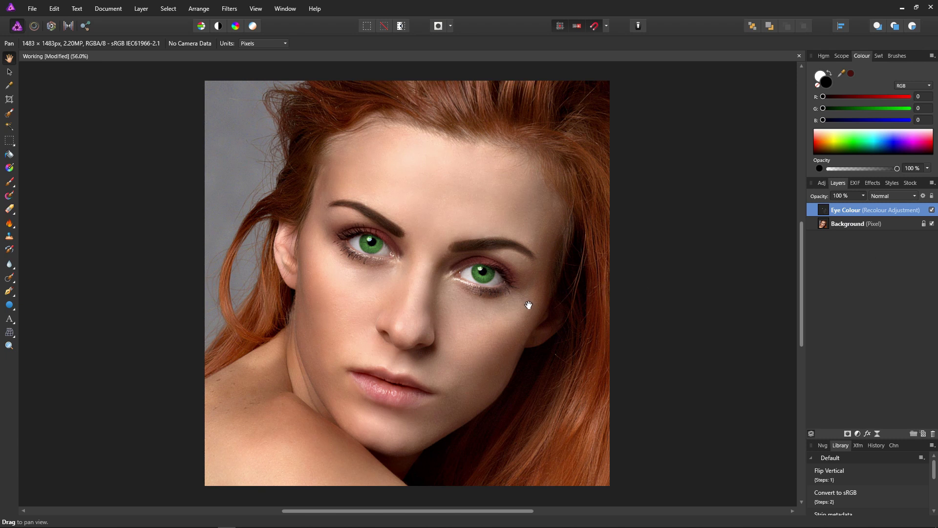
{"action": "key", "text": "ctrl+s"}
- Group the Eye Colour adjustment layer on its own and name the group Eye Recolour
{"action": "right_click", "coordinate": [825, 210]}
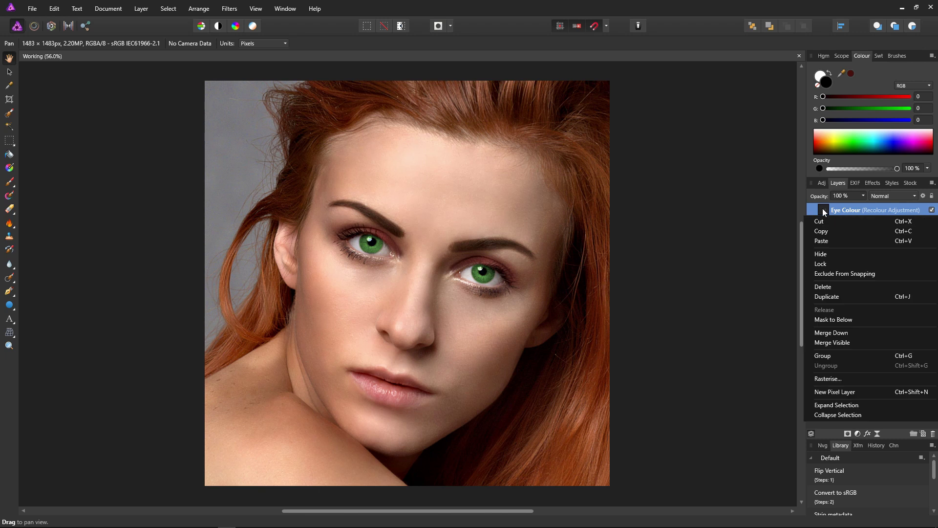
{"action": "left_click", "coordinate": [837, 355]}
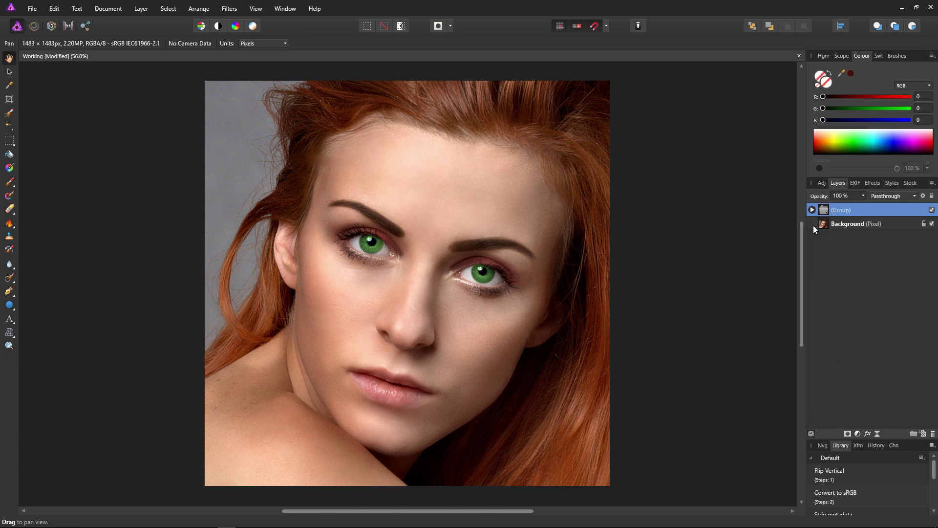
{"action": "left_click", "coordinate": [812, 209]}
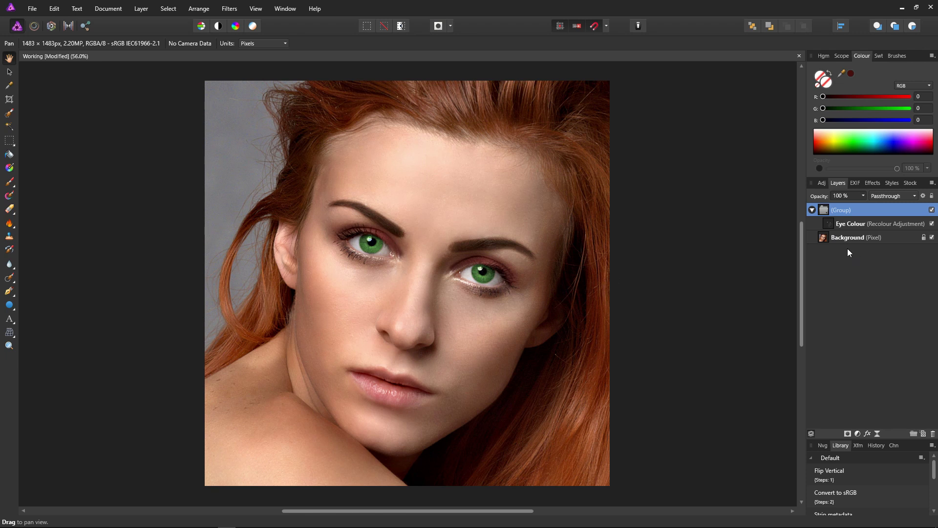
{"action": "left_click", "coordinate": [830, 225]}
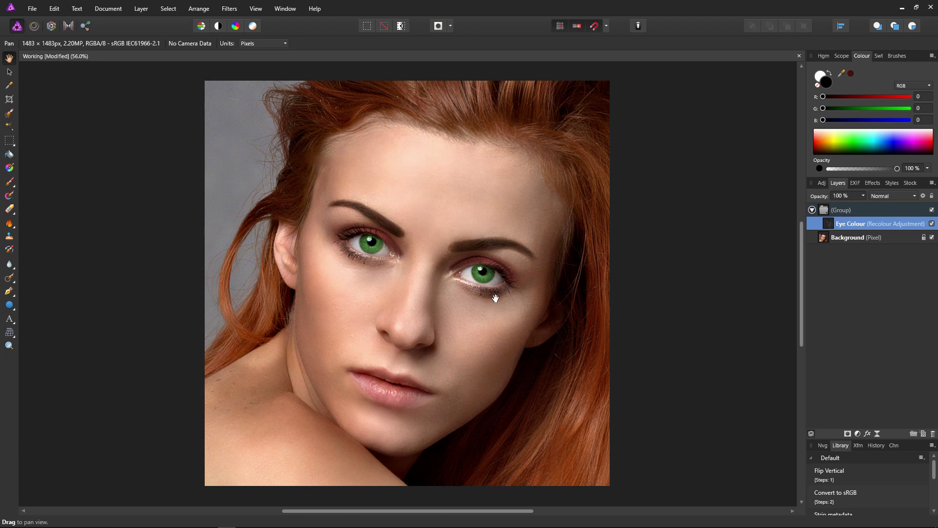
{"action": "left_click", "coordinate": [844, 211]}
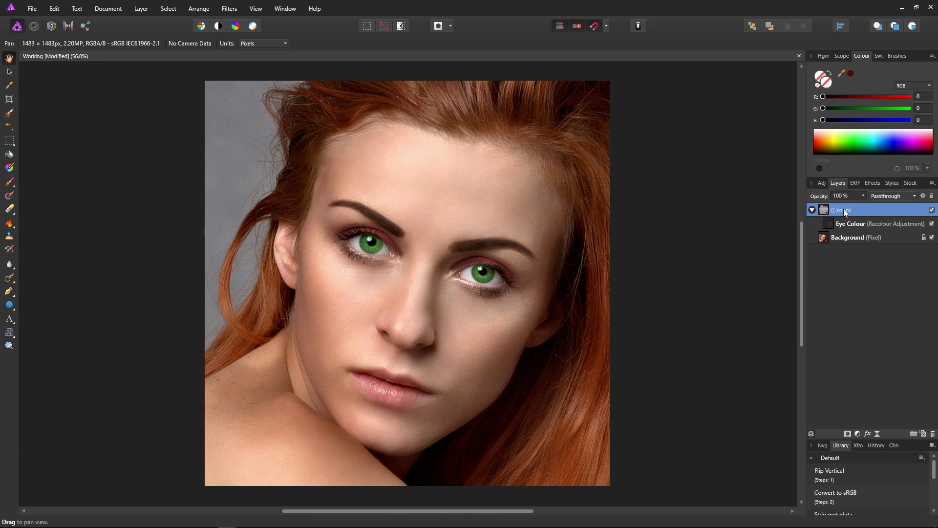
{"action": "double_click", "coordinate": [845, 211]}
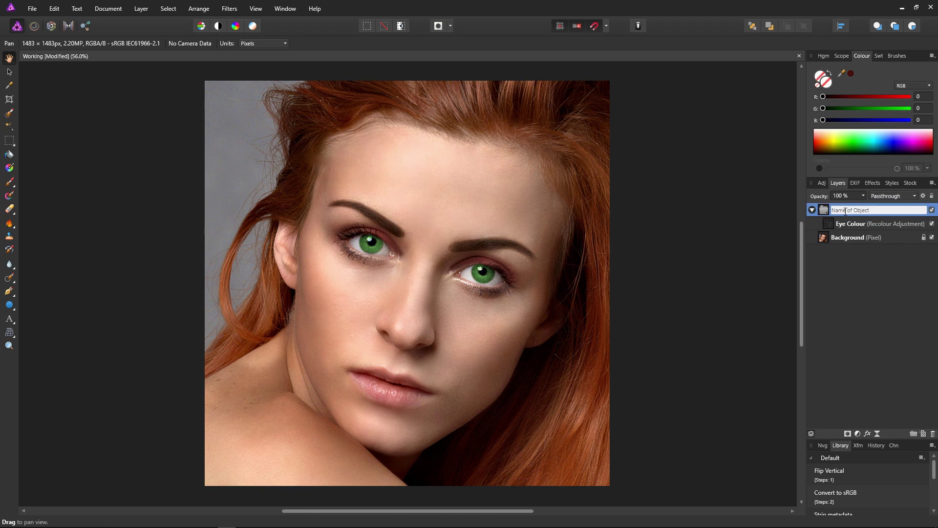
{"action": "type", "text": "Eye Recolour"}
{"action": "key", "text": "Return"}
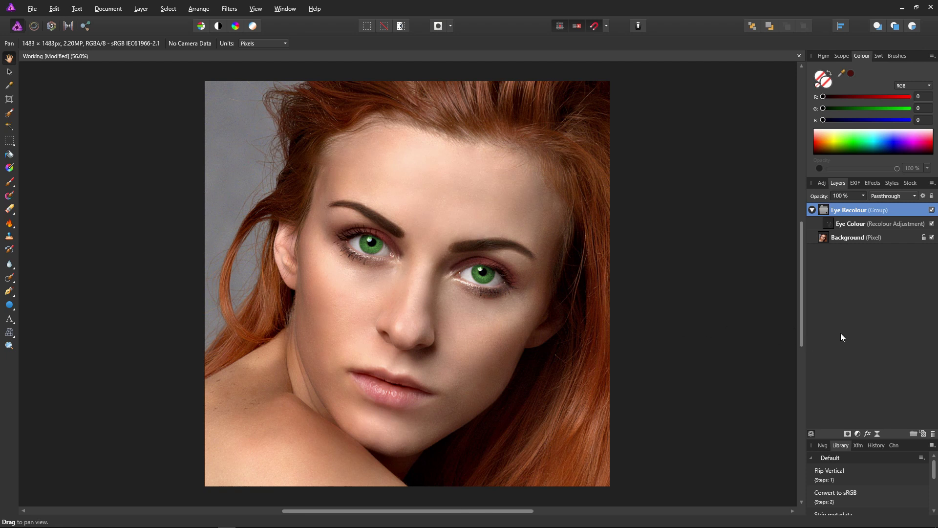
- Load the Eye Colour layer's mask as a selection and add a Brightness and Contrast adjustment above that layer
{"action": "left_click", "coordinate": [831, 228]}
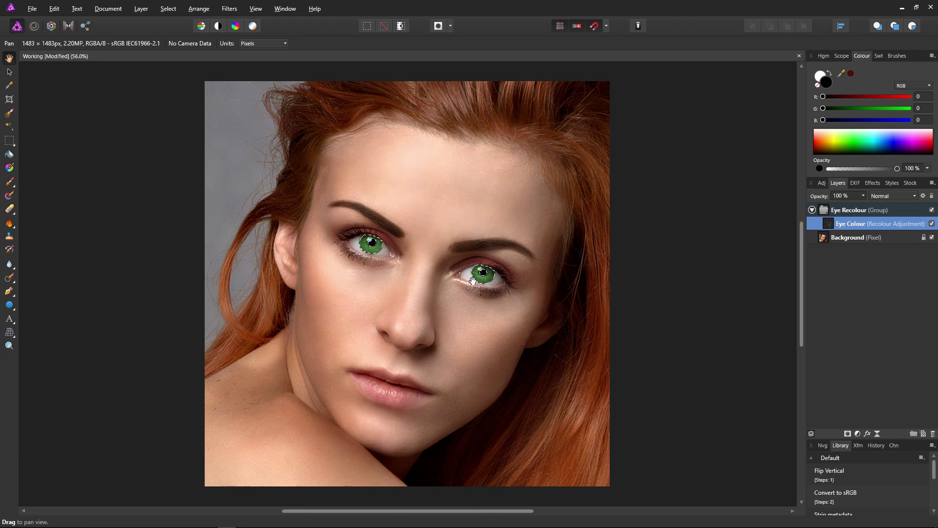
{"action": "left_click", "coordinate": [858, 434]}
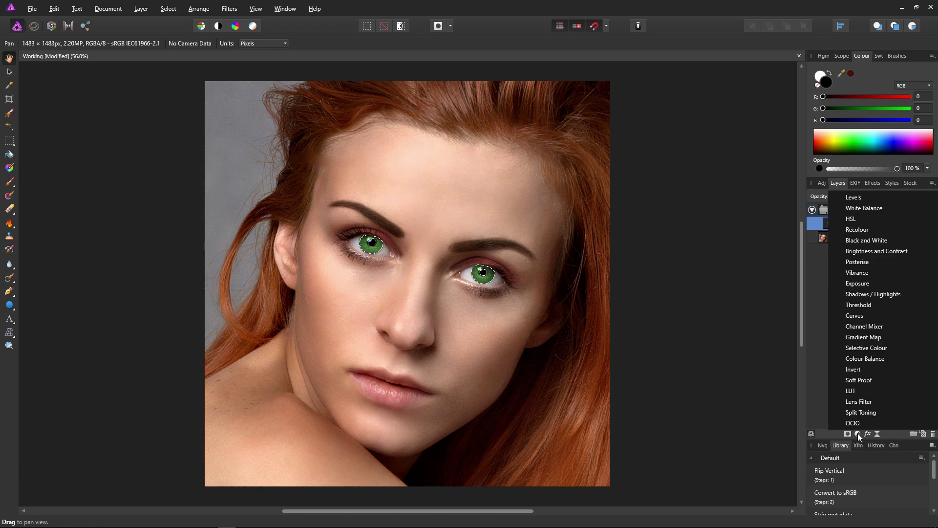
{"action": "left_click", "coordinate": [867, 252]}
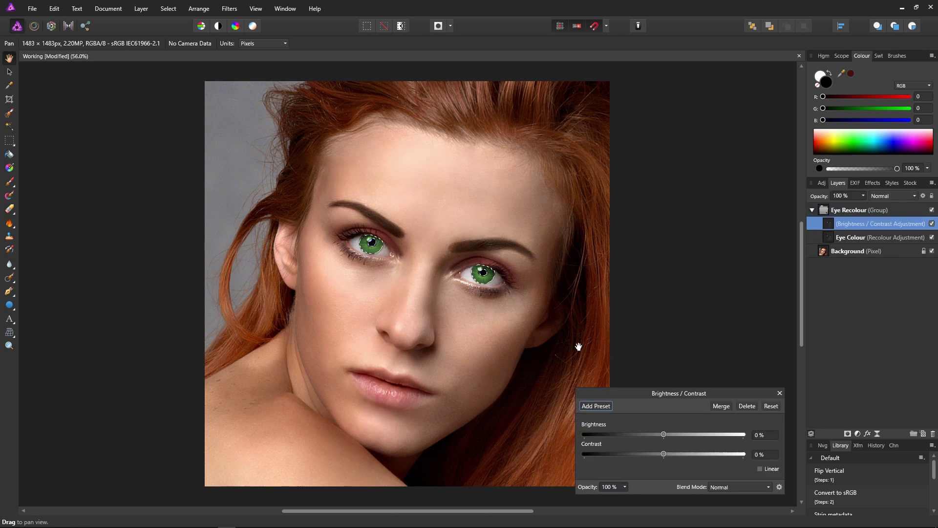
- Clear the iris selection and raise the brightness adjustment to 72%
{"action": "scroll", "coordinate": [411, 268], "scroll_direction": "up", "scroll_amount": 5}
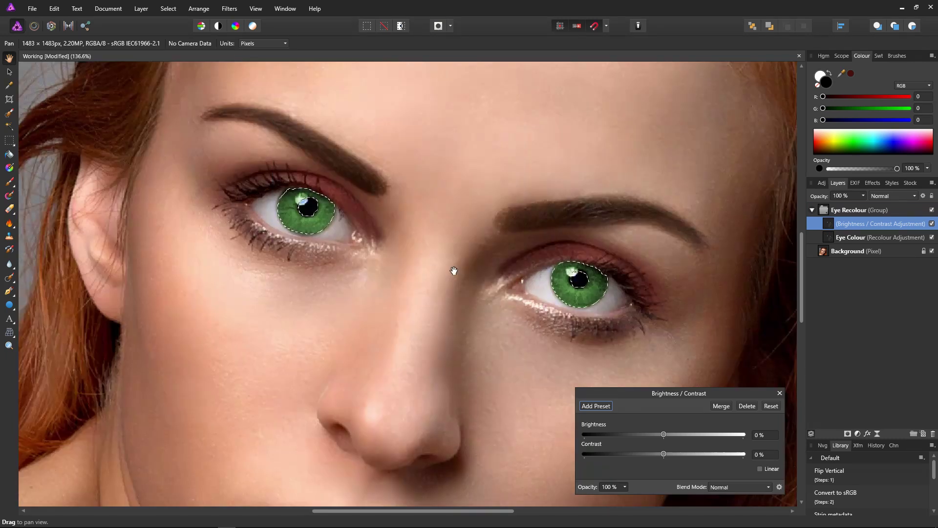
{"action": "left_click", "coordinate": [385, 28]}
{"action": "left_click_drag", "start_coordinate": [665, 433], "coordinate": [716, 439]}
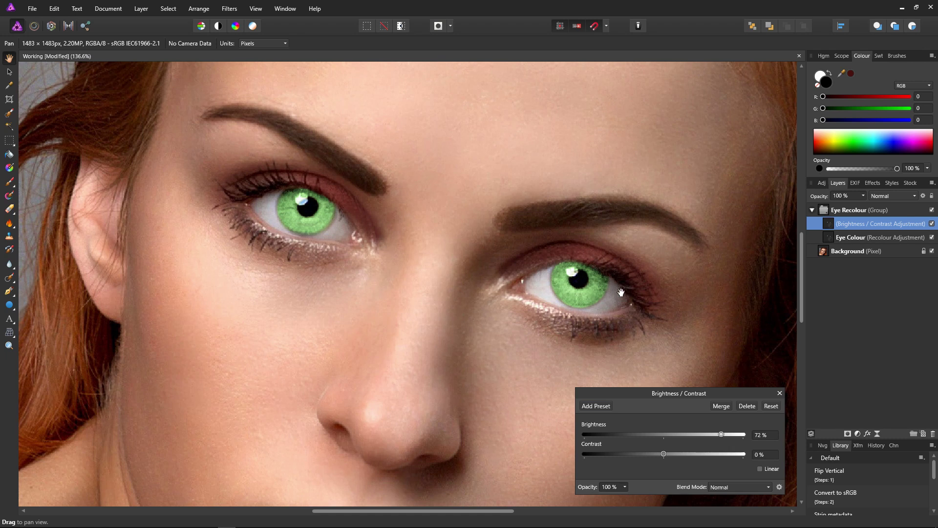
- In the brightness adjustment's blend options, set the source layer range's dark-end node to 49.3% in and 0% out
{"action": "left_click", "coordinate": [779, 487]}
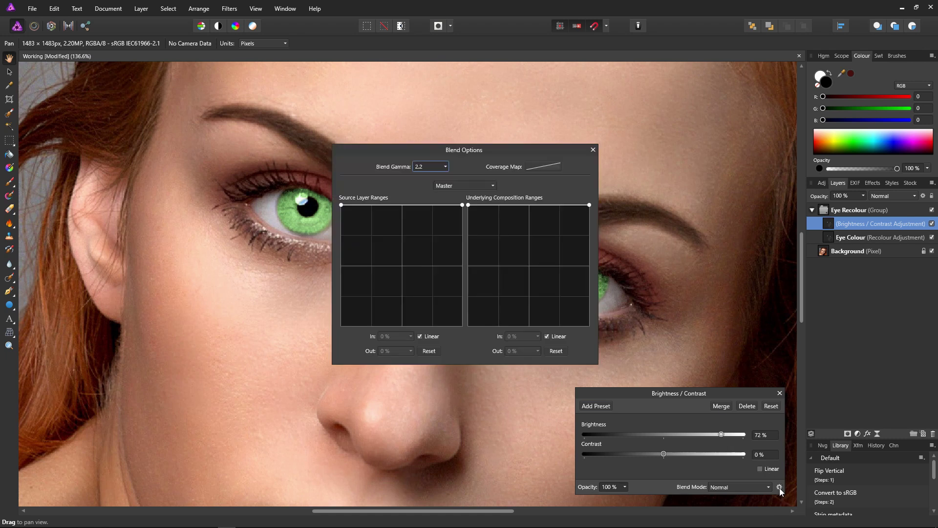
{"action": "left_click_drag", "start_coordinate": [471, 150], "coordinate": [792, 92]}
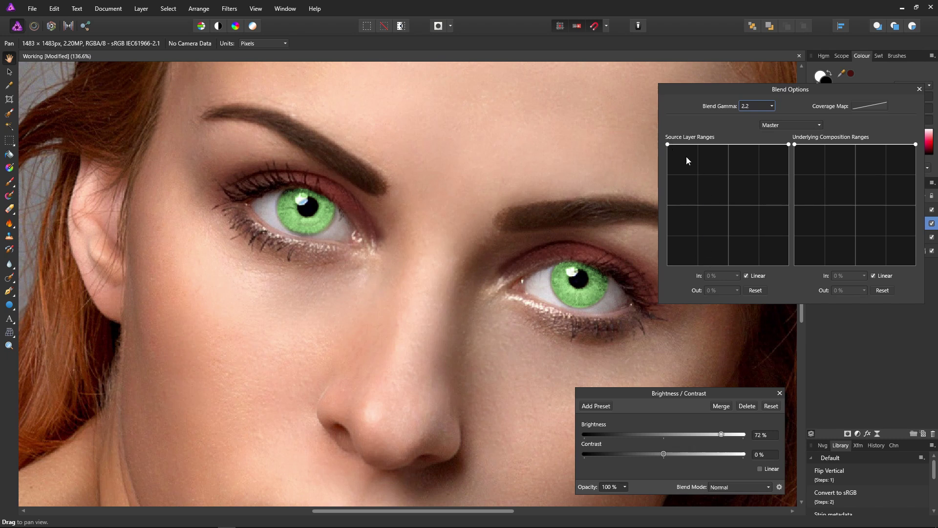
{"action": "left_click_drag", "start_coordinate": [668, 144], "coordinate": [790, 276]}
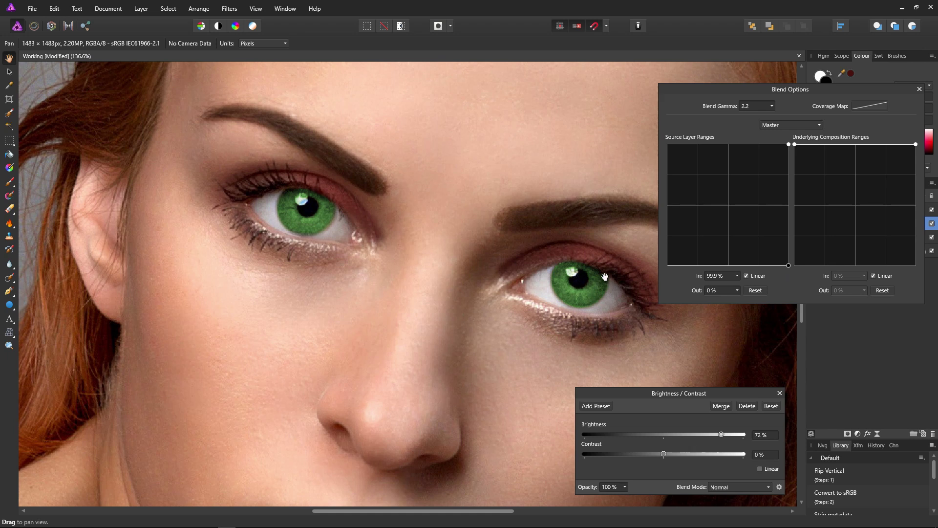
{"action": "left_click_drag", "start_coordinate": [790, 266], "coordinate": [729, 272]}
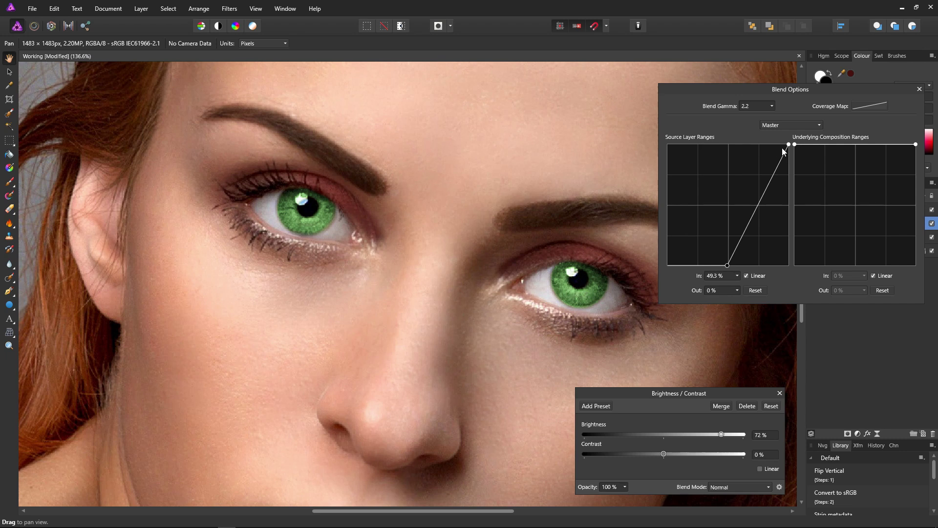
- Set the source layer range's bright-end node to 94.1% in and 100% out, and raise the adjustment's brightness to 87%
{"action": "left_click_drag", "start_coordinate": [789, 145], "coordinate": [782, 145]}
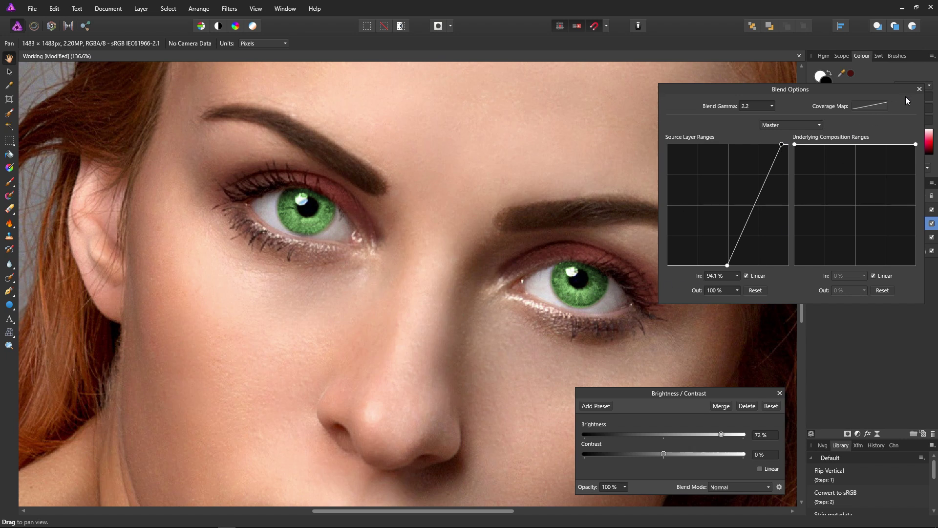
{"action": "left_click", "coordinate": [920, 89]}
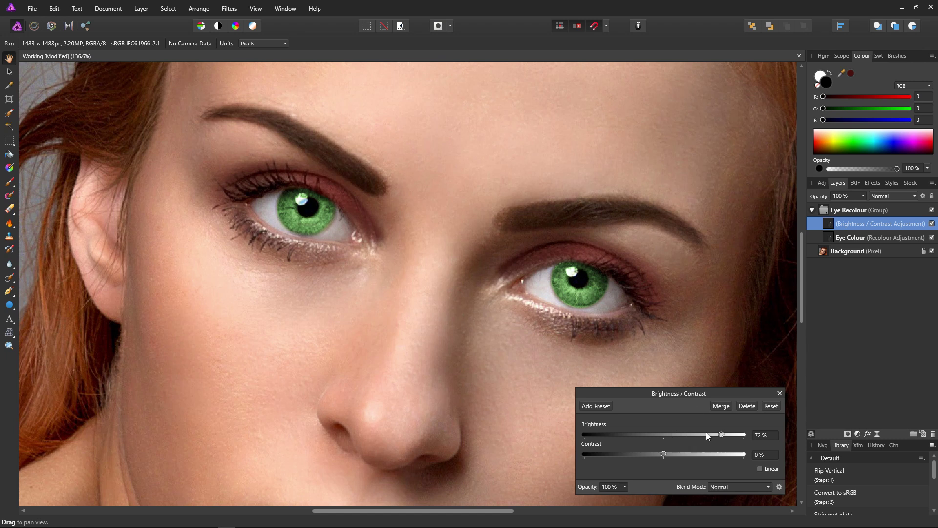
{"action": "left_click_drag", "start_coordinate": [724, 437], "coordinate": [714, 438]}
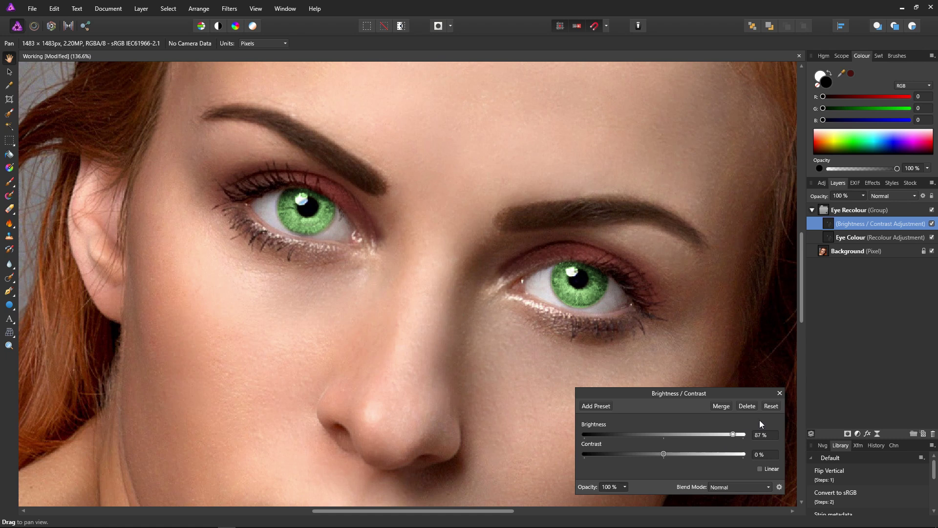
{"action": "left_click", "coordinate": [779, 393]}
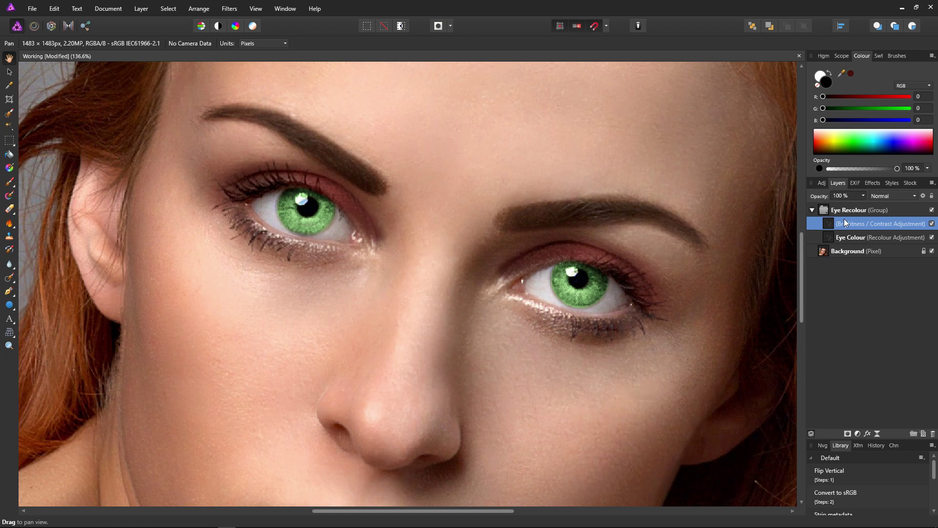
- Lower the brightness adjustment layer's opacity to 61% and name the layer Highlights
{"action": "left_click", "coordinate": [864, 196]}
{"action": "left_click_drag", "start_coordinate": [864, 205], "coordinate": [823, 207]}
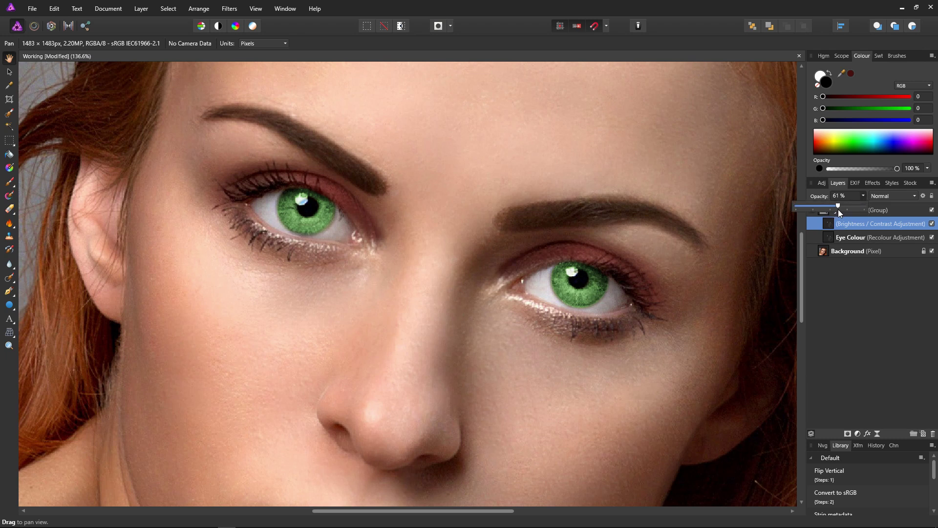
{"action": "left_click", "coordinate": [846, 300]}
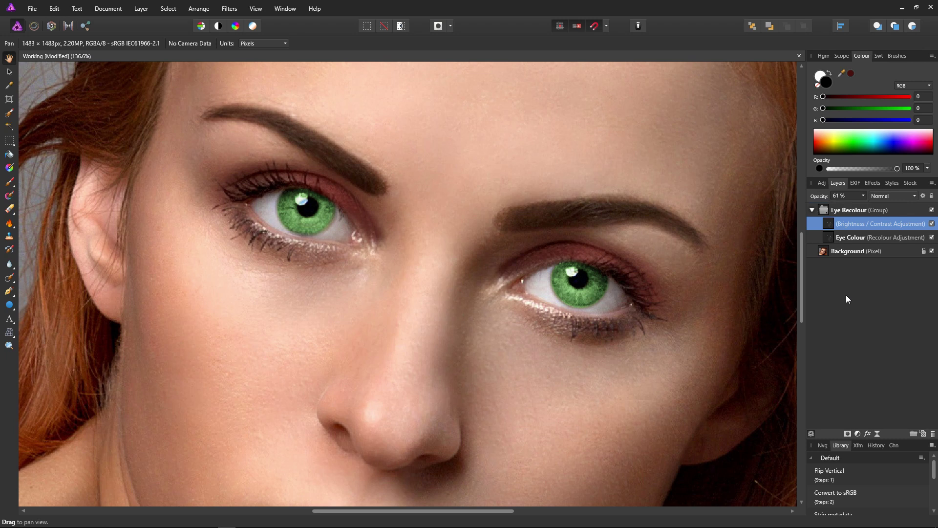
{"action": "double_click", "coordinate": [859, 223]}
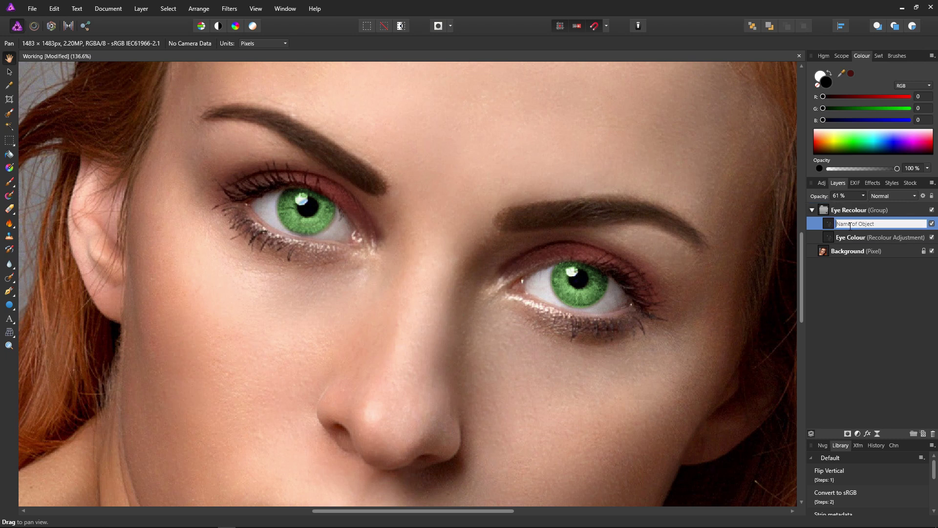
{"action": "type", "text": "Highlights"}
{"action": "key", "text": "Return"}
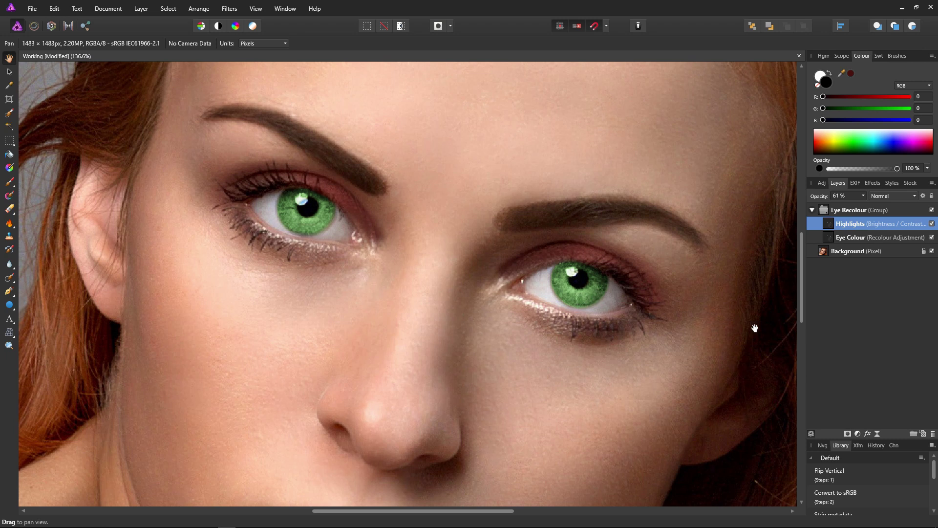
- Load the Highlights layer's mask as a selection, add another Brightness and Contrast adjustment above it, and clear the selection
{"action": "left_click", "coordinate": [828, 224], "text": "ctrl"}
{"action": "left_click", "coordinate": [857, 435]}
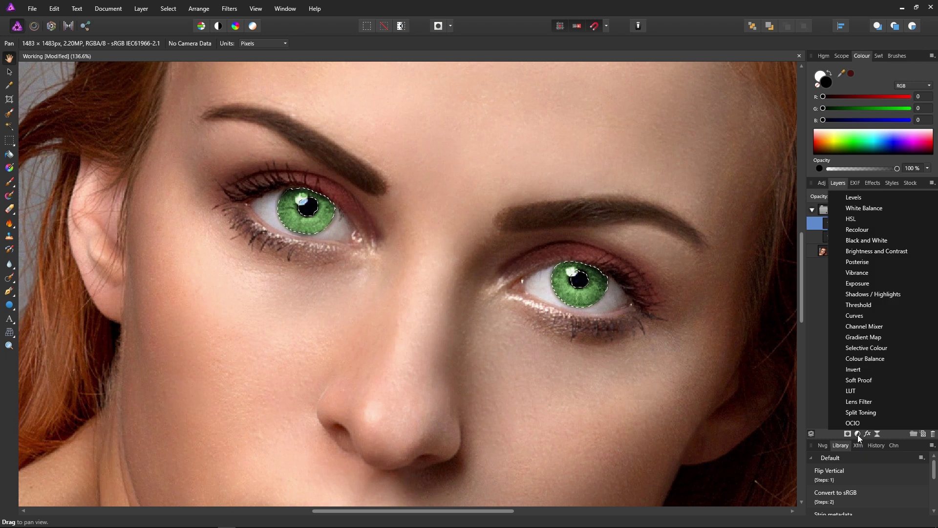
{"action": "left_click", "coordinate": [858, 251]}
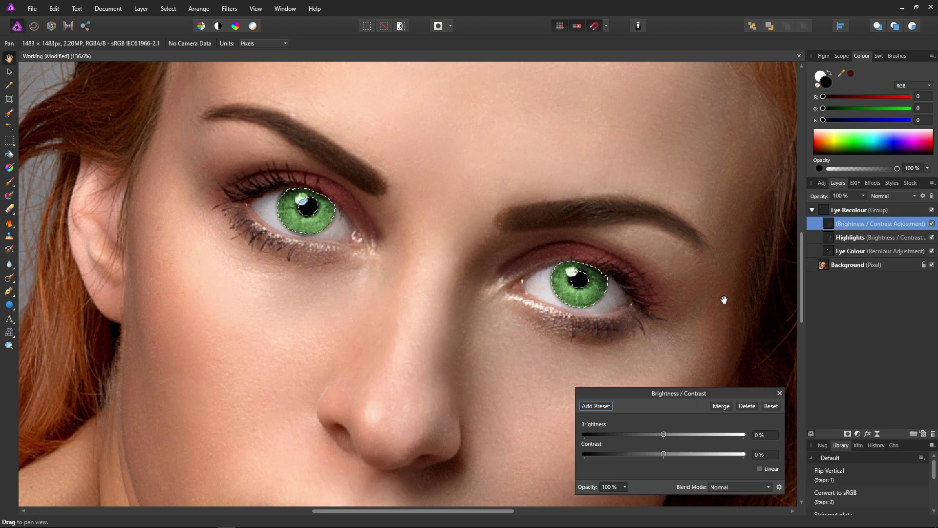
{"action": "left_click", "coordinate": [387, 29]}
- Lower the new adjustment's brightness to -88% and set its source layer range's bright-end node to 32.3% in and 0.2% out
{"action": "left_click_drag", "start_coordinate": [663, 433], "coordinate": [608, 435]}
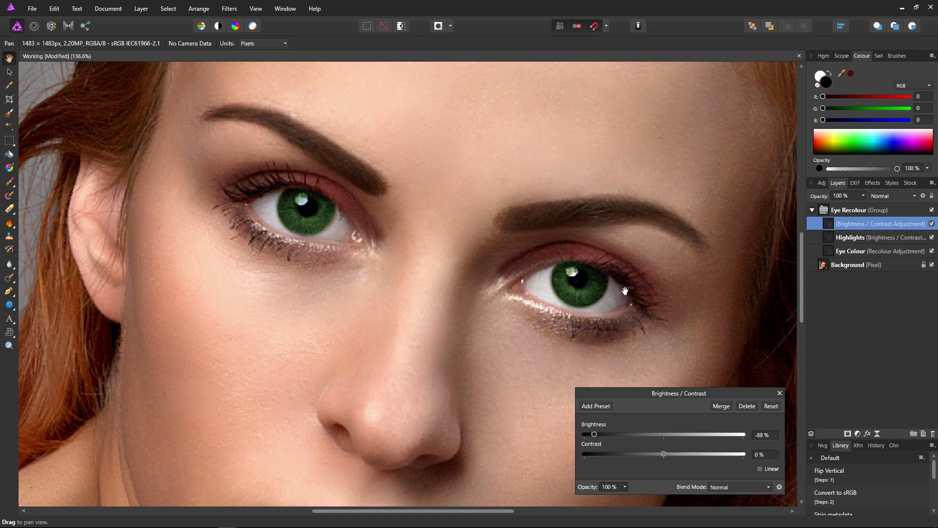
{"action": "left_click", "coordinate": [779, 487]}
{"action": "left_click_drag", "start_coordinate": [477, 149], "coordinate": [797, 128]}
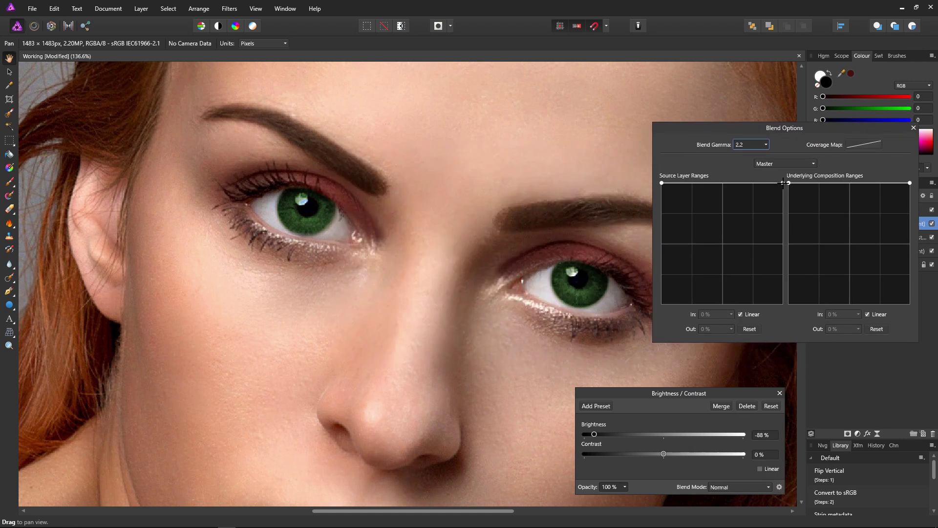
{"action": "left_click_drag", "start_coordinate": [782, 183], "coordinate": [701, 307]}
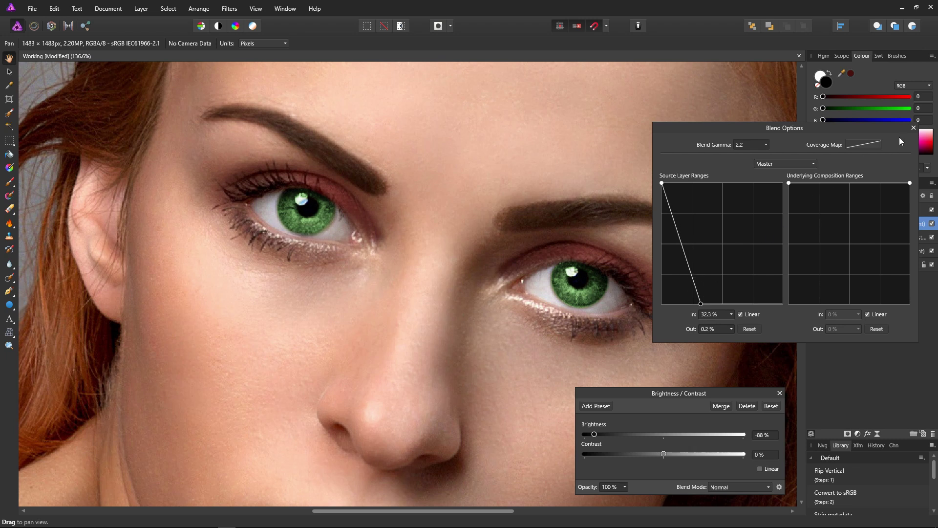
{"action": "left_click", "coordinate": [914, 128]}
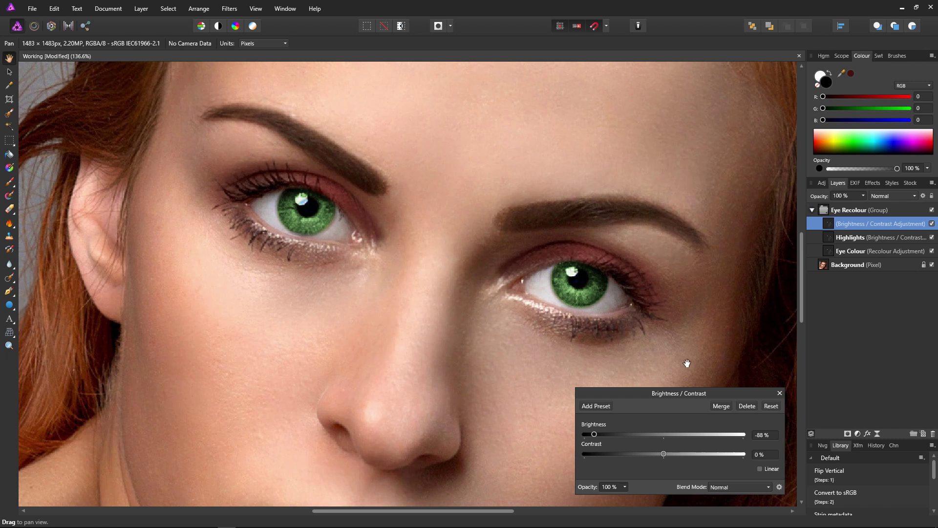
{"action": "left_click", "coordinate": [780, 393]}
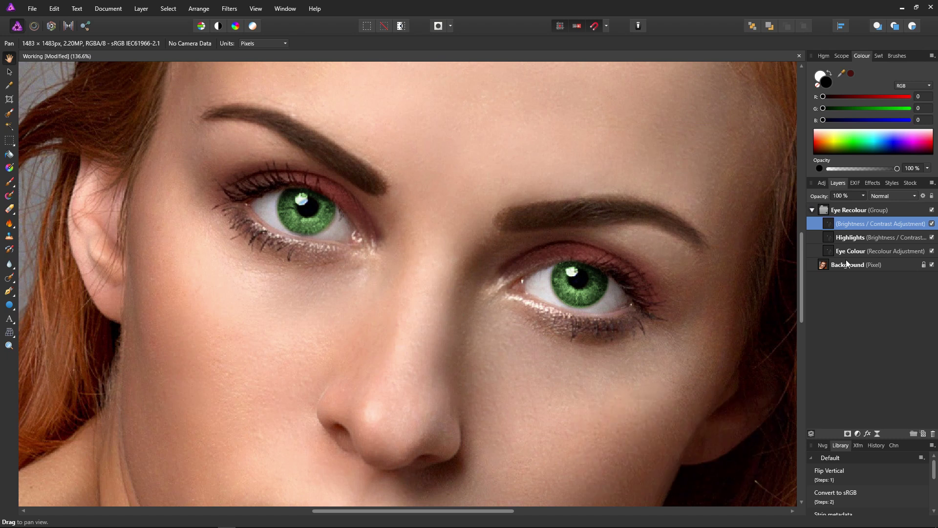
- Lower the darkening adjustment layer's opacity to 66% and name the layer Shadows
{"action": "left_click", "coordinate": [864, 196]}
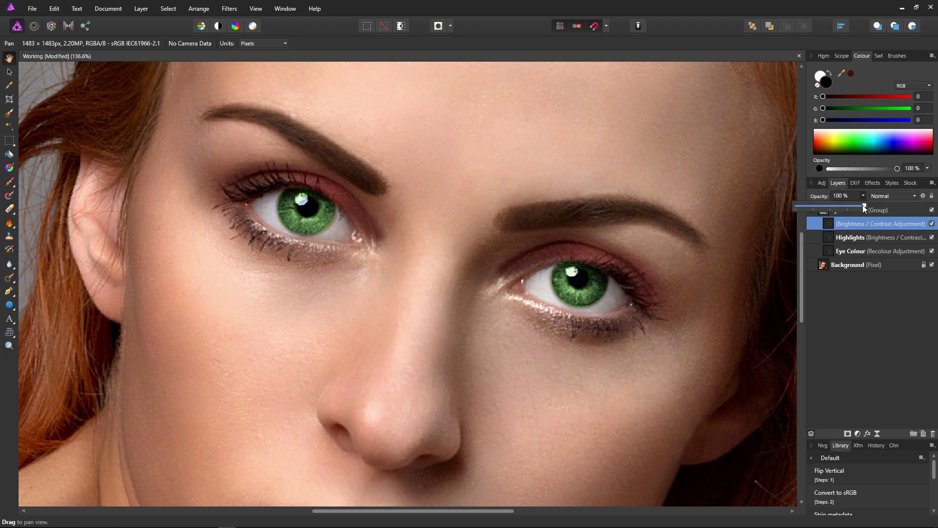
{"action": "left_click_drag", "start_coordinate": [863, 206], "coordinate": [811, 210]}
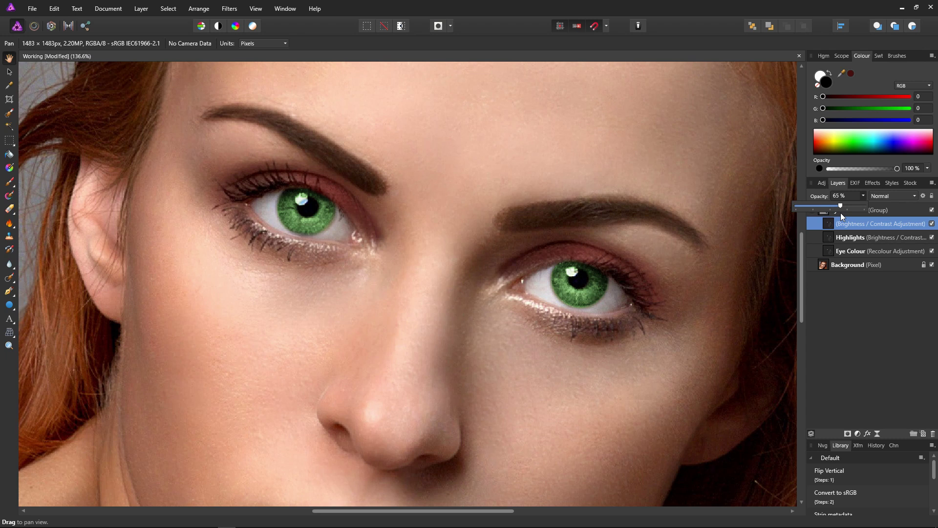
{"action": "left_click_drag", "start_coordinate": [840, 213], "coordinate": [842, 212]}
{"action": "double_click", "coordinate": [849, 225]}
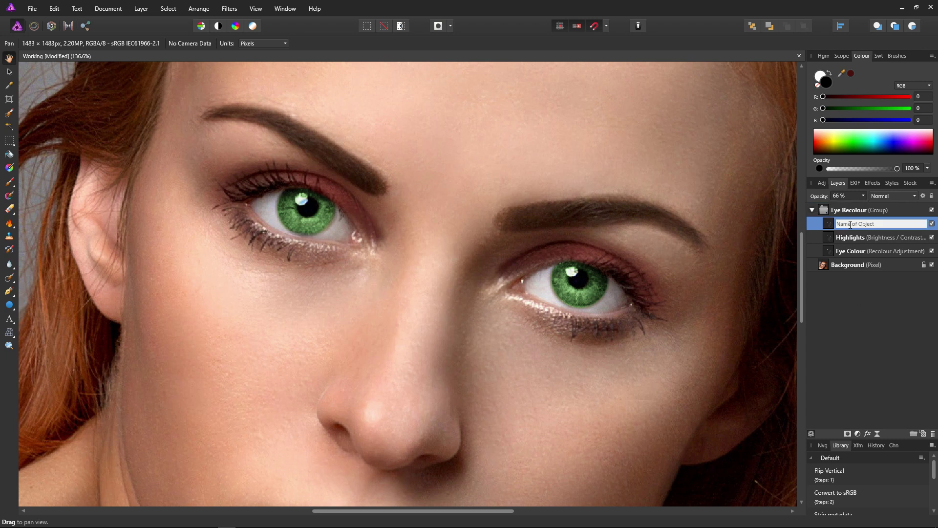
{"action": "type", "text": "Shadows"}
{"action": "key", "text": "Return"}
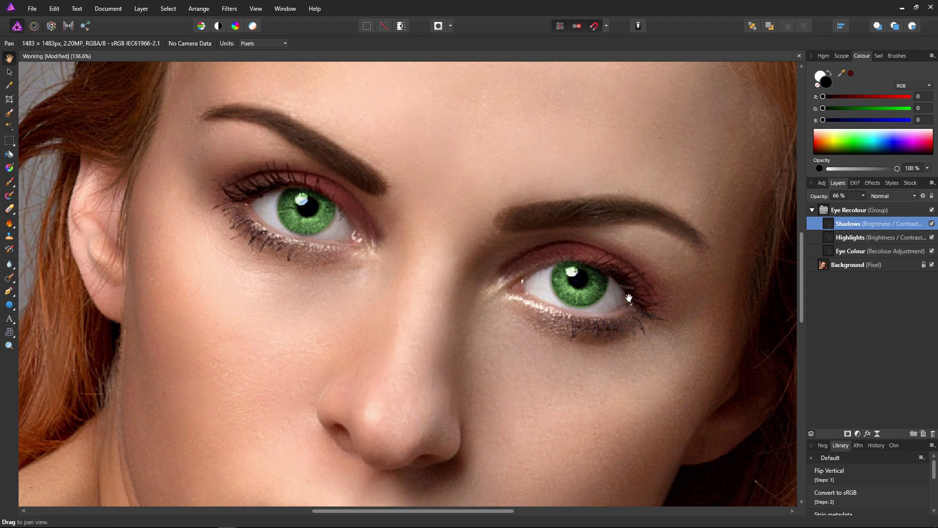
- Compare the portrait before and after by hiding and showing the Eye Recolour group
{"action": "key", "text": "ctrl+0"}
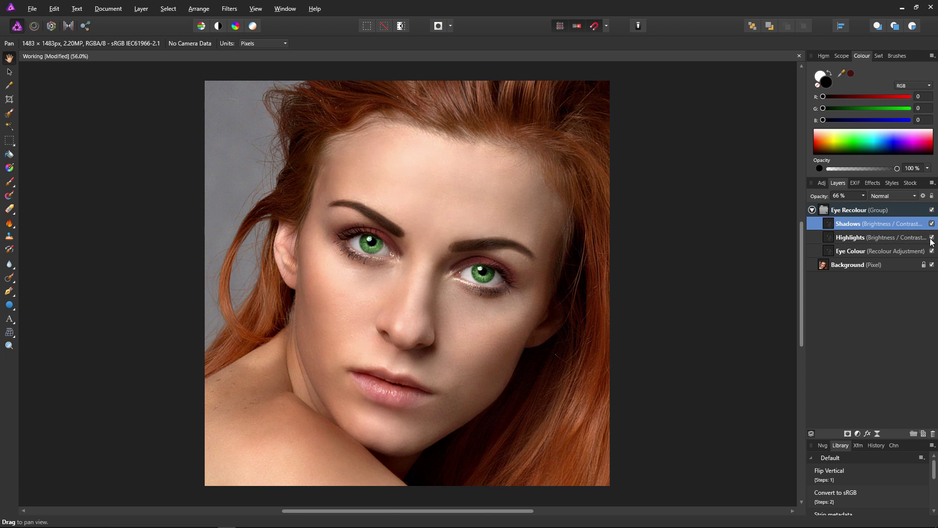
{"action": "left_click", "coordinate": [931, 211]}
{"action": "left_click", "coordinate": [932, 210]}
- Load the Shadows layer's mask as a selection, add a third Brightness and Contrast adjustment above it, and clear the selection
{"action": "left_click", "coordinate": [829, 228], "text": "ctrl"}
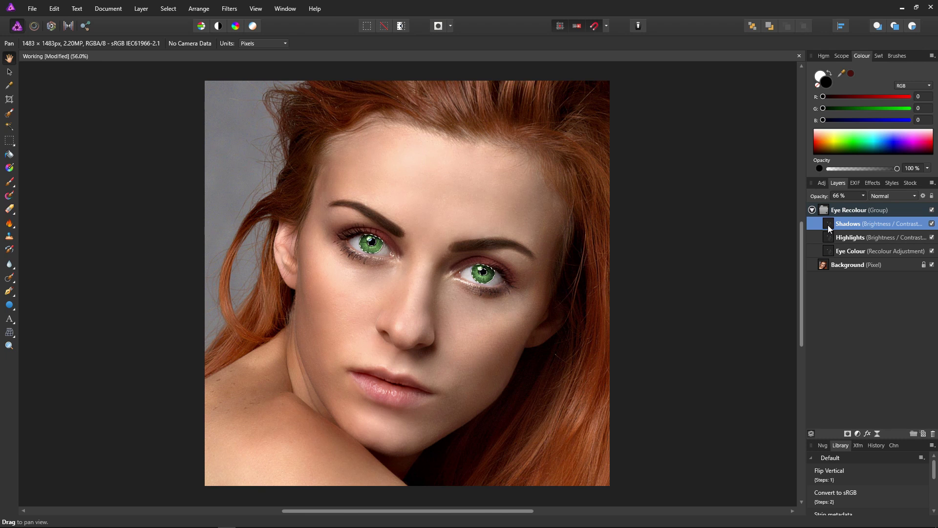
{"action": "left_click", "coordinate": [858, 432]}
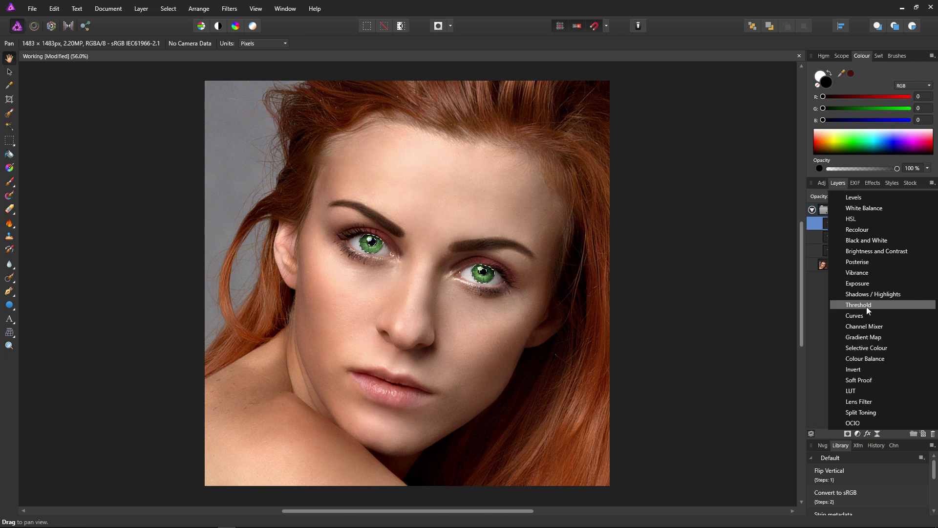
{"action": "left_click", "coordinate": [875, 252]}
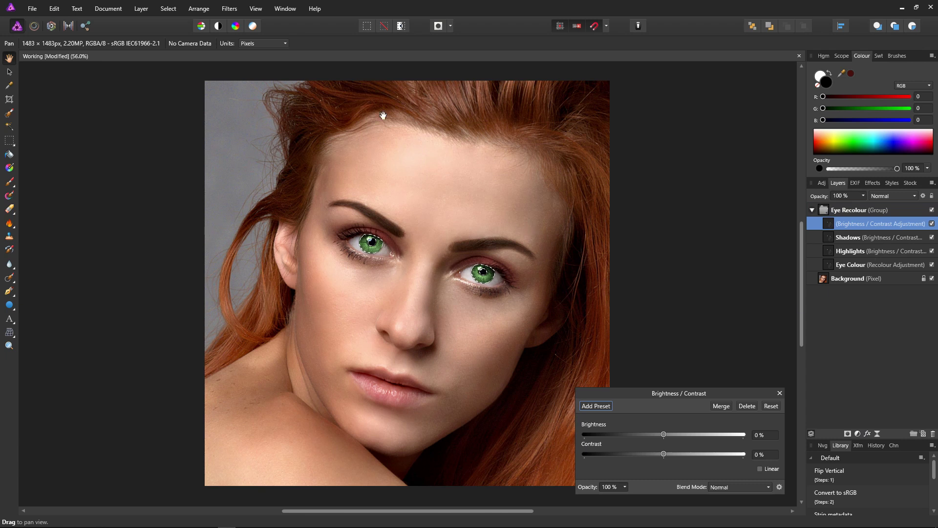
{"action": "left_click", "coordinate": [385, 27]}
- Set the third adjustment's brightness to 0% and contrast to 2%, and save the document
{"action": "mouse_move", "coordinate": [664, 435]}
{"action": "left_mouse_down"}
{"action": "mouse_move", "coordinate": [681, 438]}
{"action": "mouse_move", "coordinate": [640, 435]}
{"action": "mouse_move", "coordinate": [670, 438]}
{"action": "mouse_move", "coordinate": [679, 454]}
{"action": "mouse_move", "coordinate": [637, 451]}
{"action": "mouse_move", "coordinate": [660, 456]}
{"action": "mouse_move", "coordinate": [647, 456]}
{"action": "mouse_move", "coordinate": [677, 437]}
{"action": "mouse_move", "coordinate": [643, 436]}
{"action": "mouse_move", "coordinate": [665, 453]}
{"action": "left_mouse_up"}
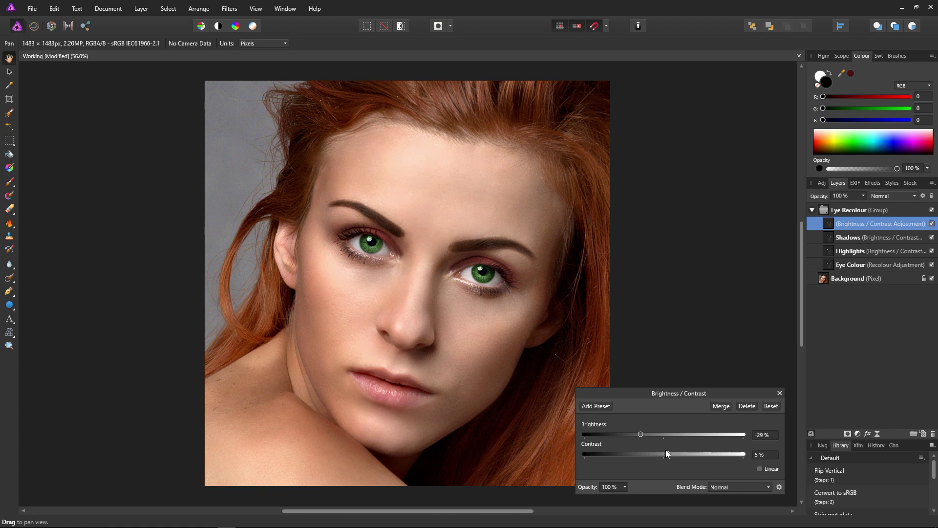
{"action": "left_click_drag", "start_coordinate": [653, 437], "coordinate": [663, 439]}
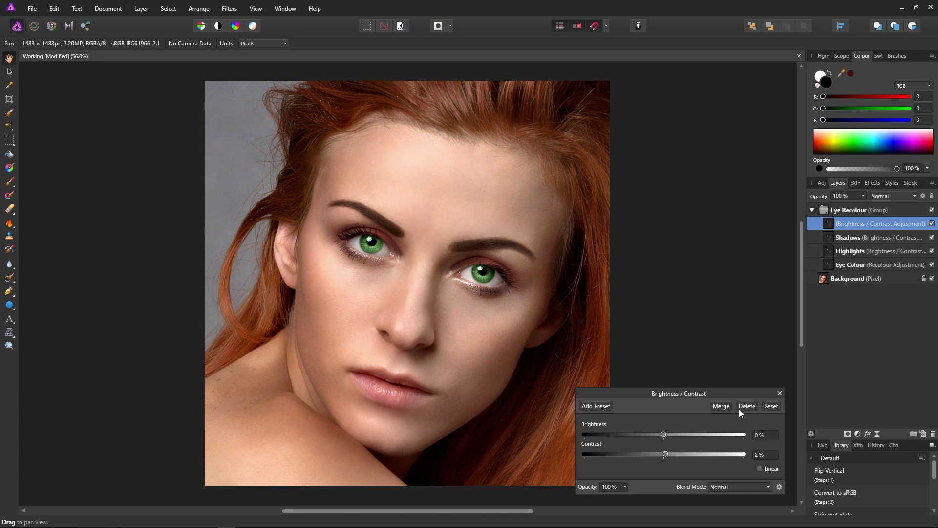
{"action": "left_click", "coordinate": [780, 394]}
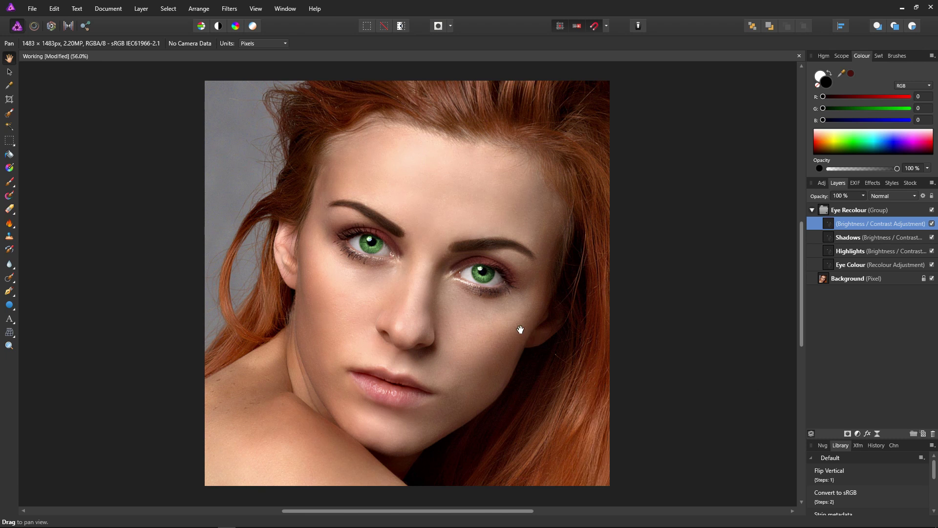
{"action": "key", "text": "ctrl+s"}
- Change the Eye Colour recolour adjustment's hue to 39.4° and its saturation to 36%
{"action": "scroll", "coordinate": [471, 275], "scroll_direction": "up", "scroll_amount": 2}
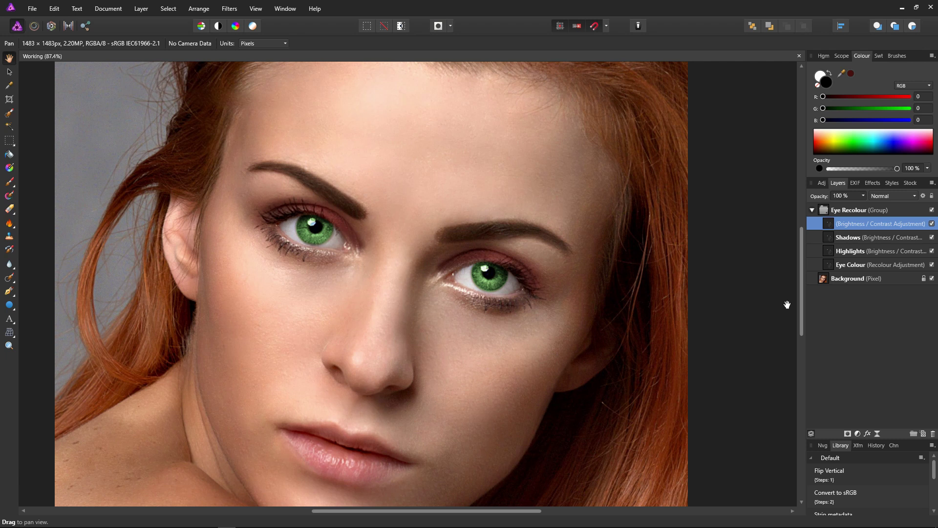
{"action": "double_click", "coordinate": [829, 263]}
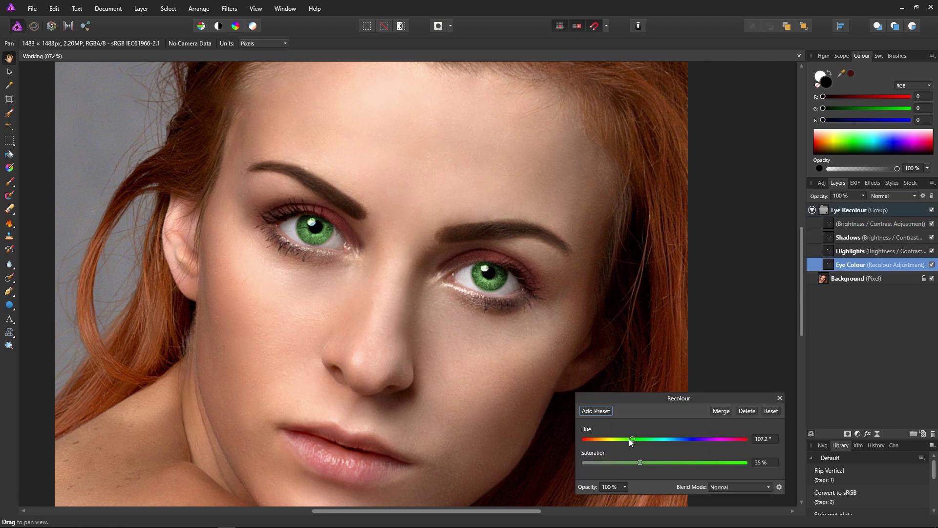
{"action": "left_click_drag", "start_coordinate": [633, 439], "coordinate": [603, 440]}
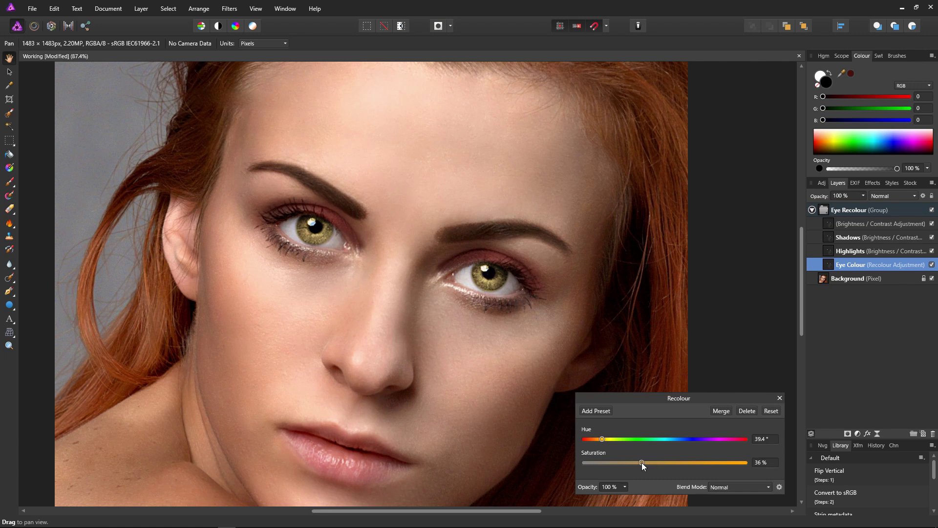
{"action": "left_click", "coordinate": [780, 398]}
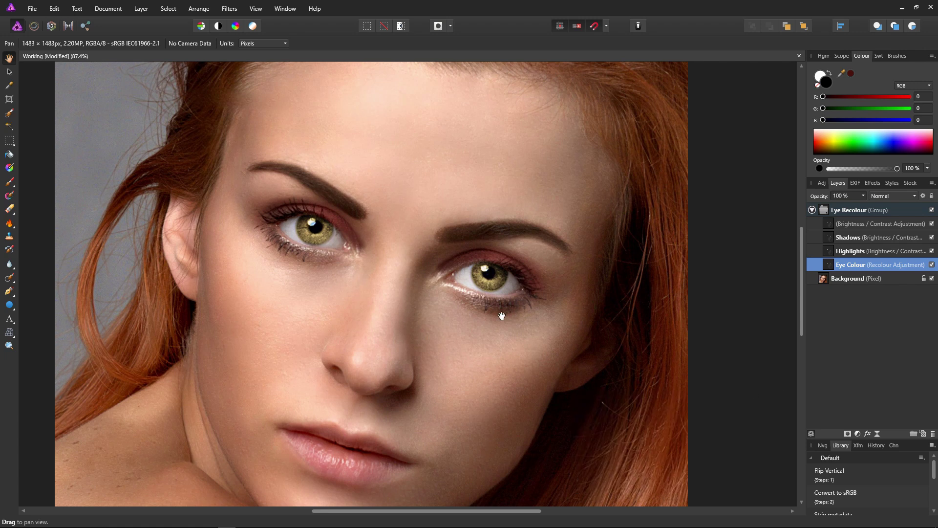
- Set the topmost Brightness and Contrast adjustment to -37% brightness and 9% contrast
{"action": "scroll", "coordinate": [430, 218], "scroll_direction": "down", "scroll_amount": 3}
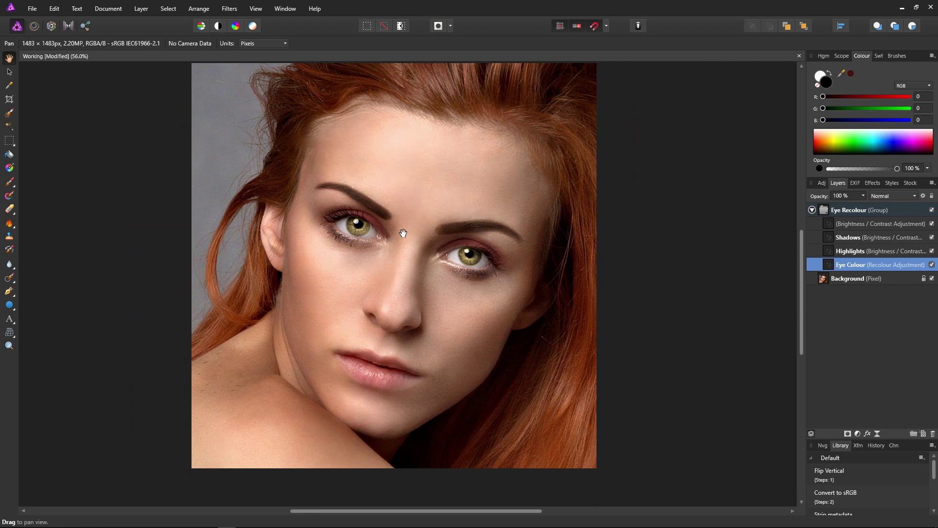
{"action": "scroll", "coordinate": [405, 232], "scroll_direction": "up", "scroll_amount": 1}
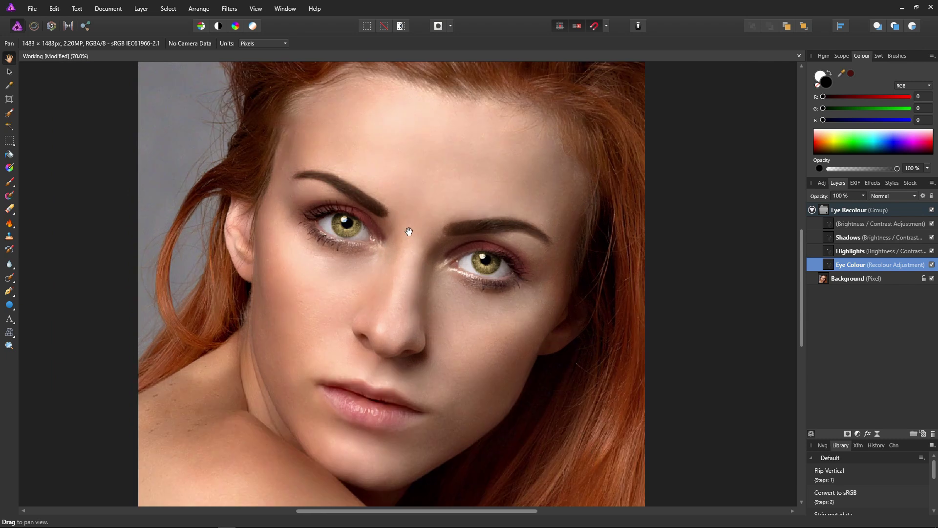
{"action": "double_click", "coordinate": [828, 223]}
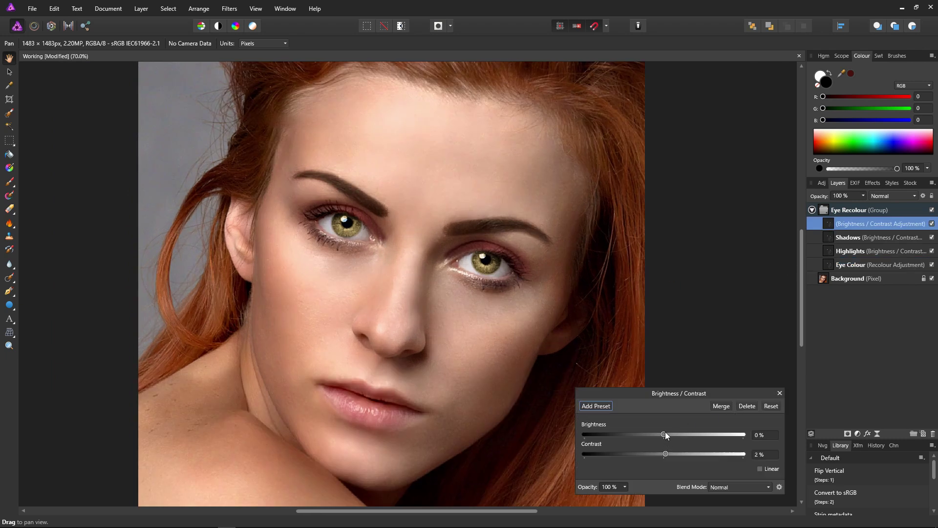
{"action": "left_click_drag", "start_coordinate": [663, 435], "coordinate": [670, 453]}
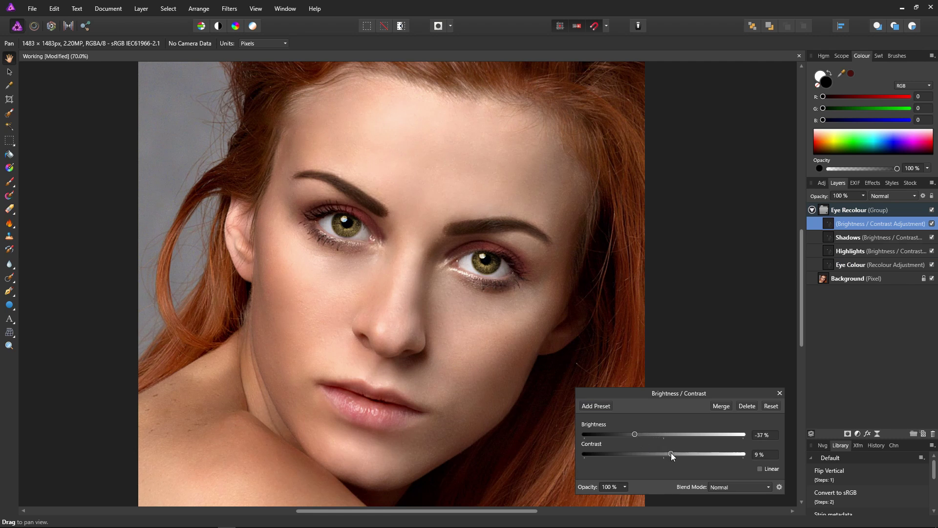
{"action": "left_click", "coordinate": [780, 394]}
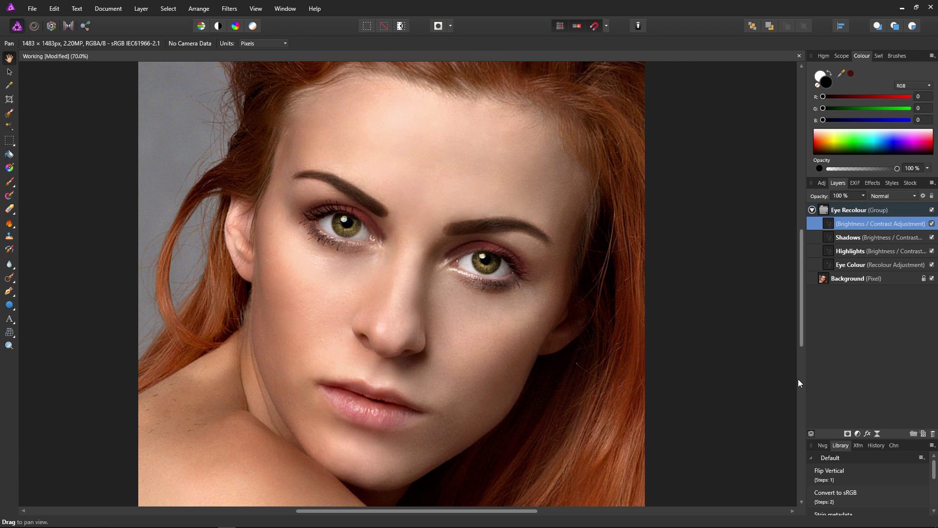
- Set the Eye Colour recolour adjustment's saturation to 40% and toggle the Eye Recolour group's visibility for a before-and-after comparison
{"action": "double_click", "coordinate": [829, 264]}
{"action": "left_click", "coordinate": [643, 462]}
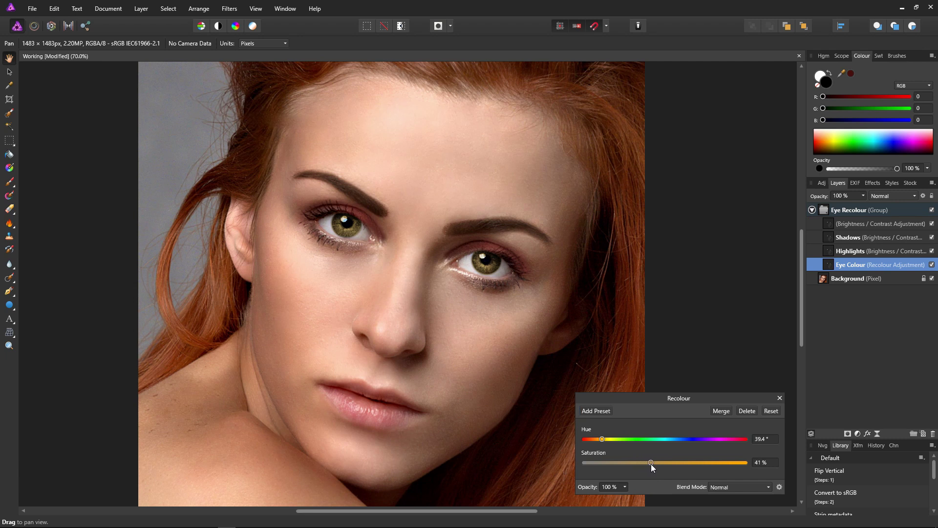
{"action": "left_click", "coordinate": [782, 400]}
{"action": "scroll", "coordinate": [468, 277], "scroll_direction": "down", "scroll_amount": 2}
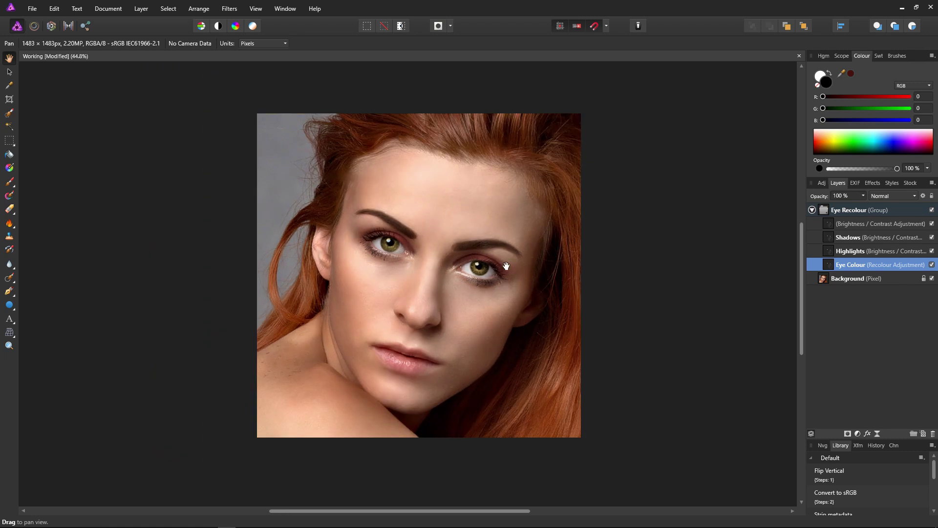
{"action": "left_click", "coordinate": [932, 211]}
{"action": "left_click", "coordinate": [933, 210]}
{"action": "scroll", "coordinate": [438, 255], "scroll_direction": "up", "scroll_amount": 1}
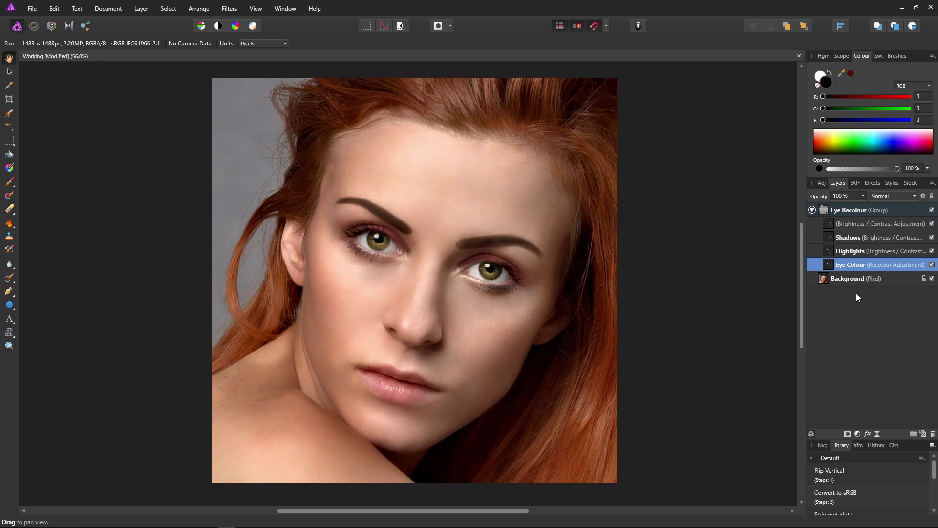
- Set the Eye Colour adjustment to hue 235.3° and saturation 28%, and the topmost Brightness and Contrast adjustment to 22% brightness and -5% contrast
{"action": "double_click", "coordinate": [827, 264]}
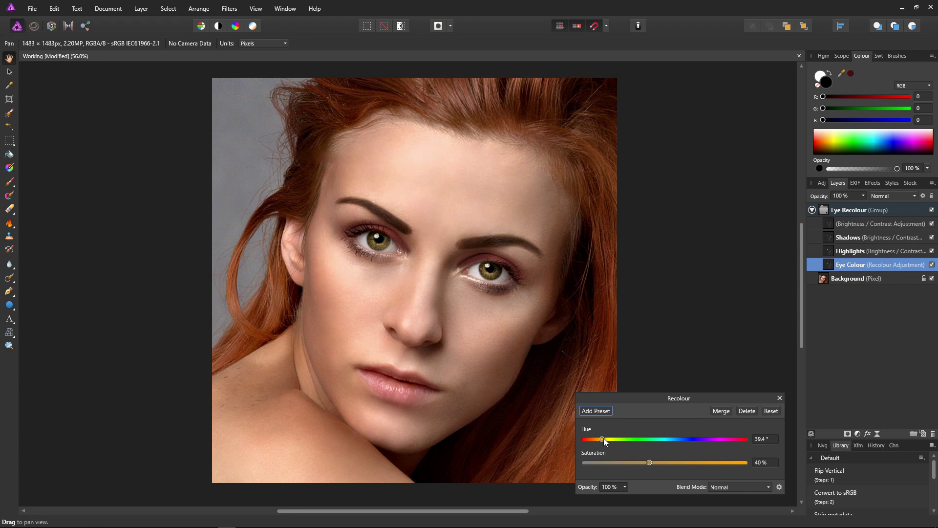
{"action": "left_click_drag", "start_coordinate": [603, 438], "coordinate": [690, 442]}
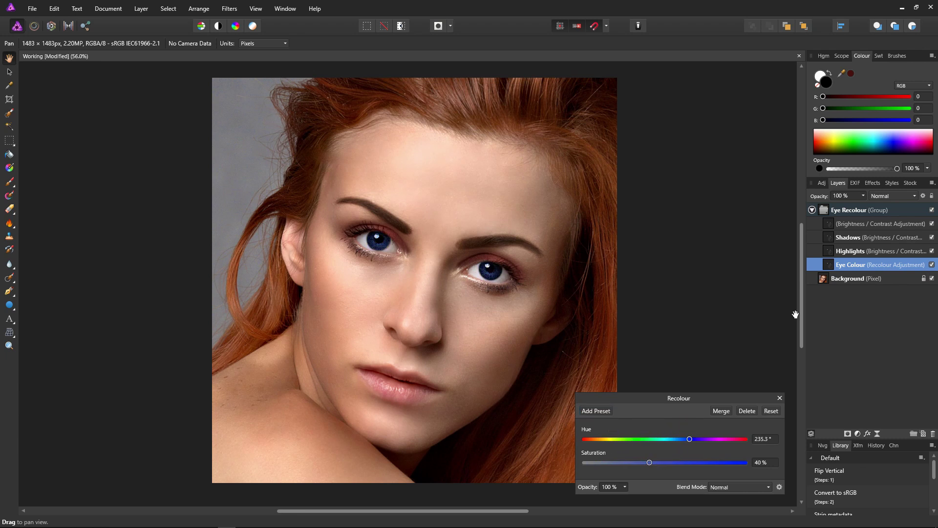
{"action": "double_click", "coordinate": [829, 223]}
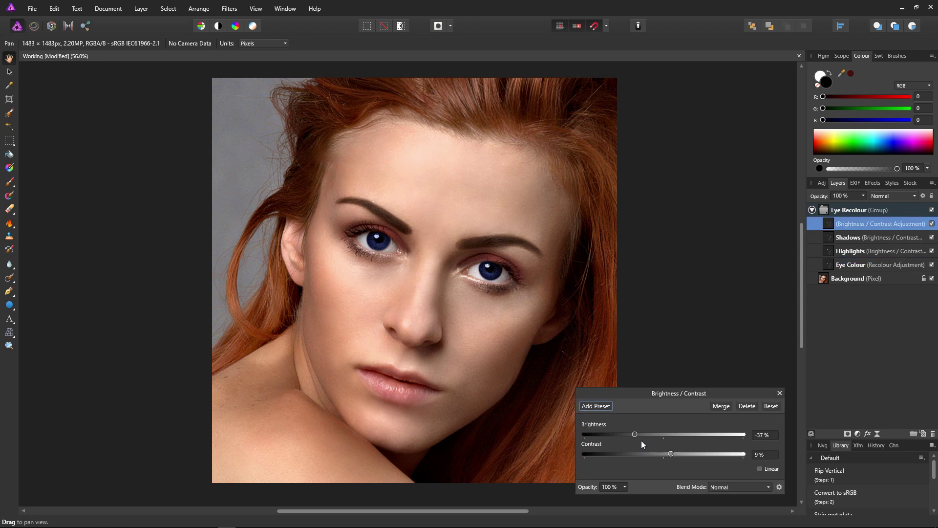
{"action": "left_click_drag", "start_coordinate": [635, 434], "coordinate": [657, 456]}
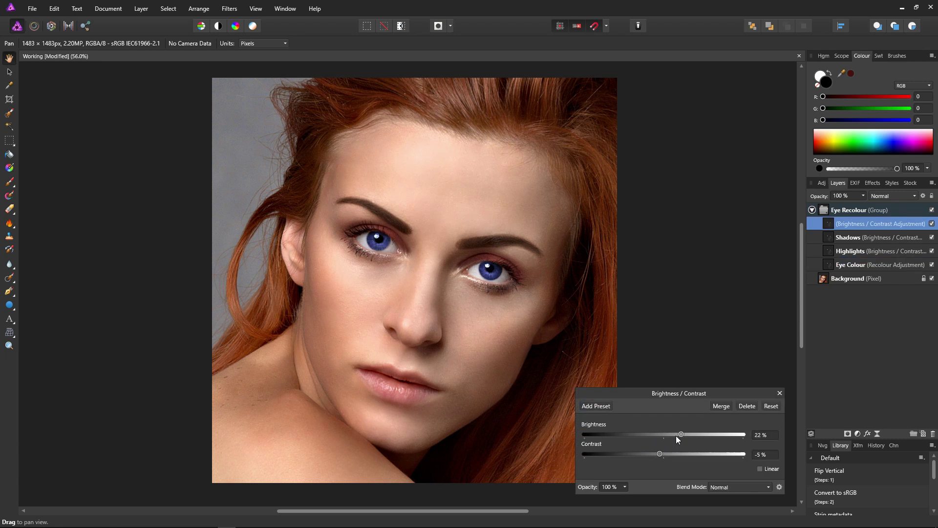
{"action": "double_click", "coordinate": [828, 266]}
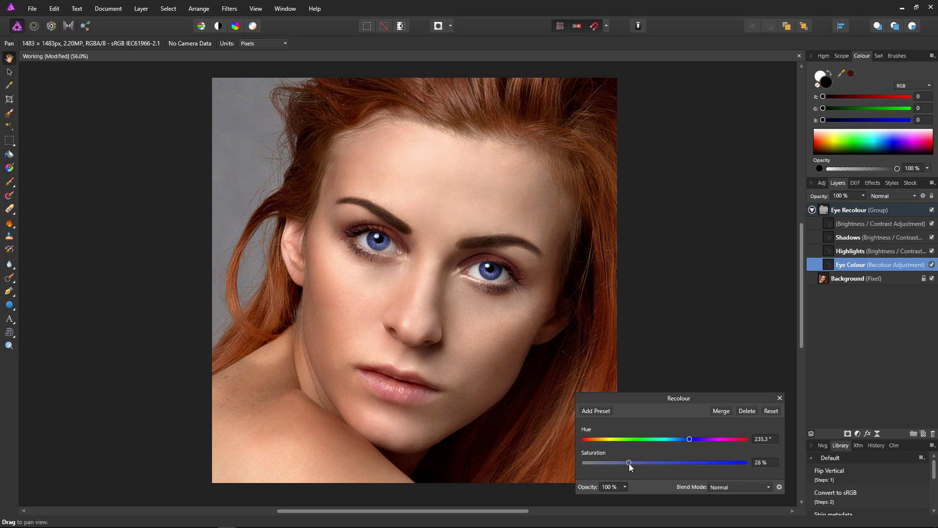
{"action": "left_click", "coordinate": [780, 398]}
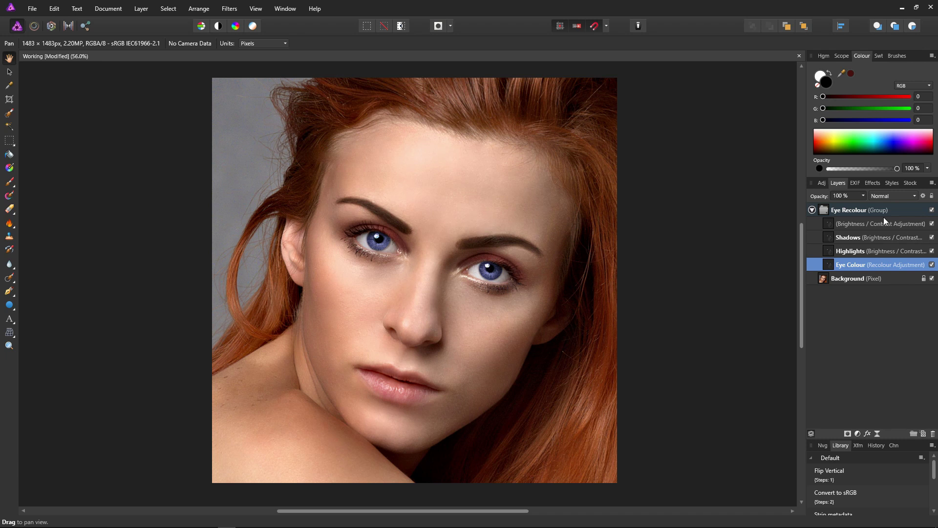
- Try out lower opacities for the whole Eye Recolour group and return it to full opacity
{"action": "left_click", "coordinate": [846, 211]}
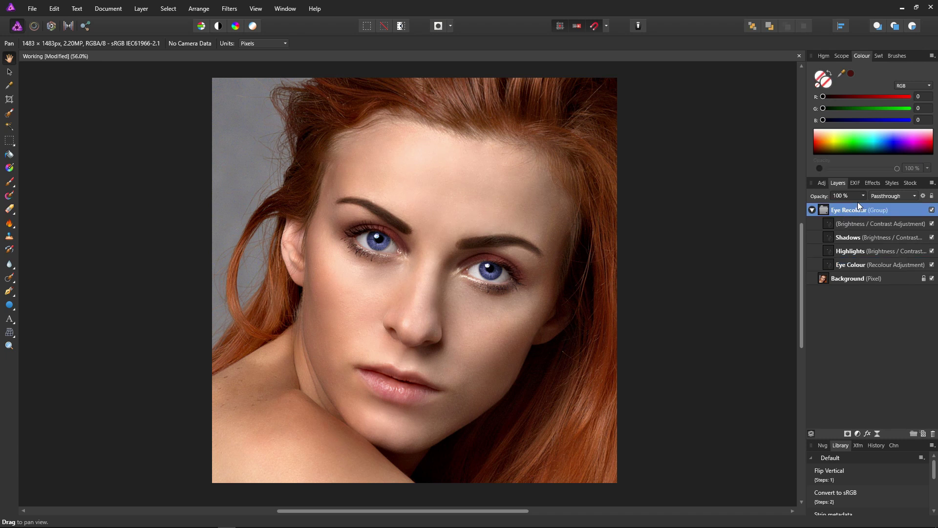
{"action": "left_click", "coordinate": [863, 195]}
{"action": "left_click_drag", "start_coordinate": [811, 206], "coordinate": [808, 207]}
{"action": "left_click", "coordinate": [863, 195]}
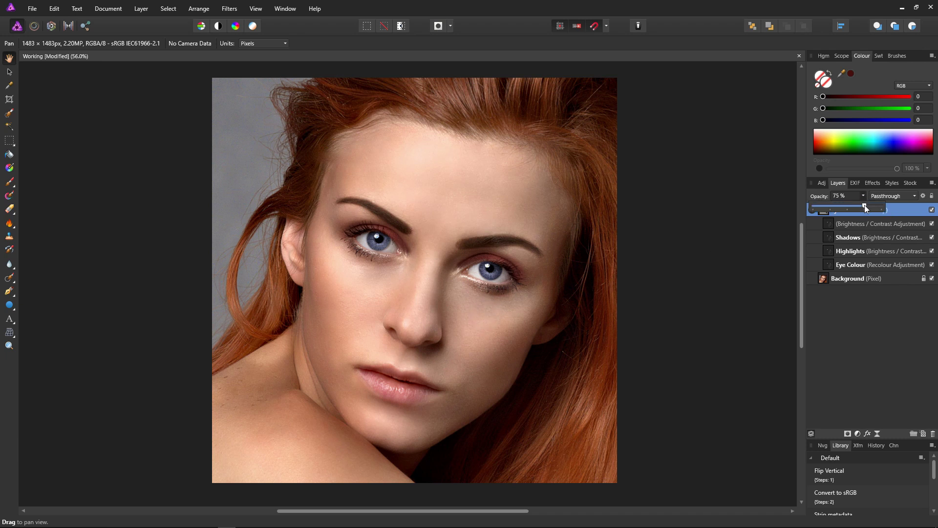
{"action": "left_click_drag", "start_coordinate": [864, 205], "coordinate": [886, 207]}
- Fine-tune the brightness and layer opacity of the Highlights adjustment for the blue irises
{"action": "double_click", "coordinate": [829, 252]}
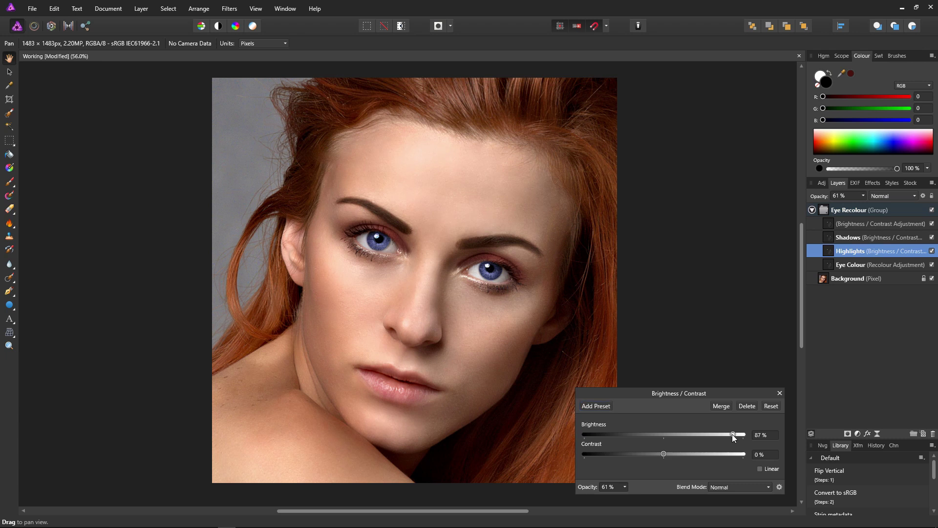
{"action": "left_click_drag", "start_coordinate": [733, 435], "coordinate": [701, 435]}
{"action": "left_click", "coordinate": [780, 394]}
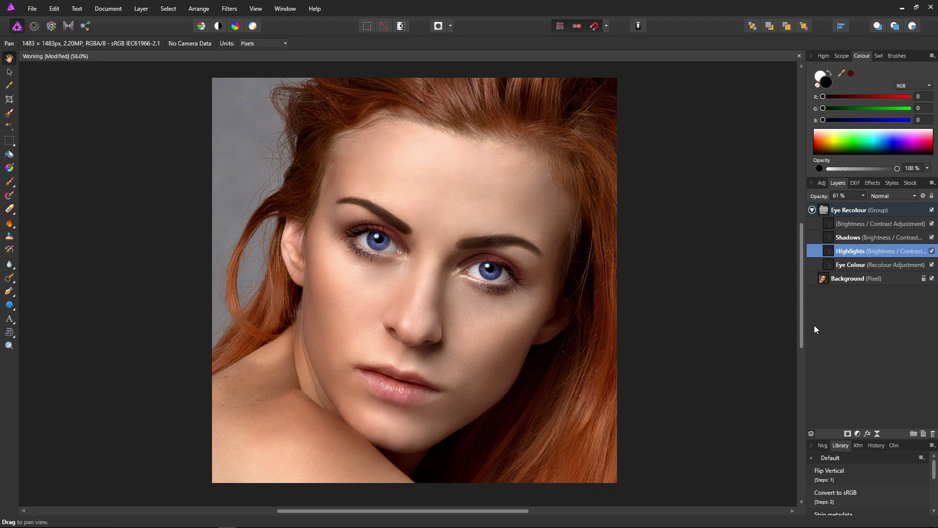
{"action": "left_click", "coordinate": [863, 195]}
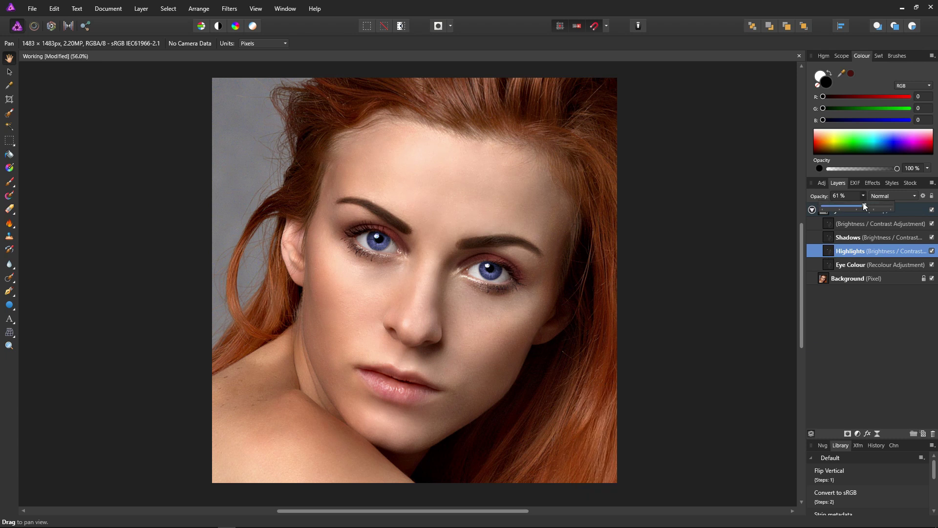
{"action": "left_click_drag", "start_coordinate": [860, 207], "coordinate": [881, 208]}
- Fine-tune the brightness and layer opacity of the Shadows adjustment for the blue irises
{"action": "double_click", "coordinate": [830, 238]}
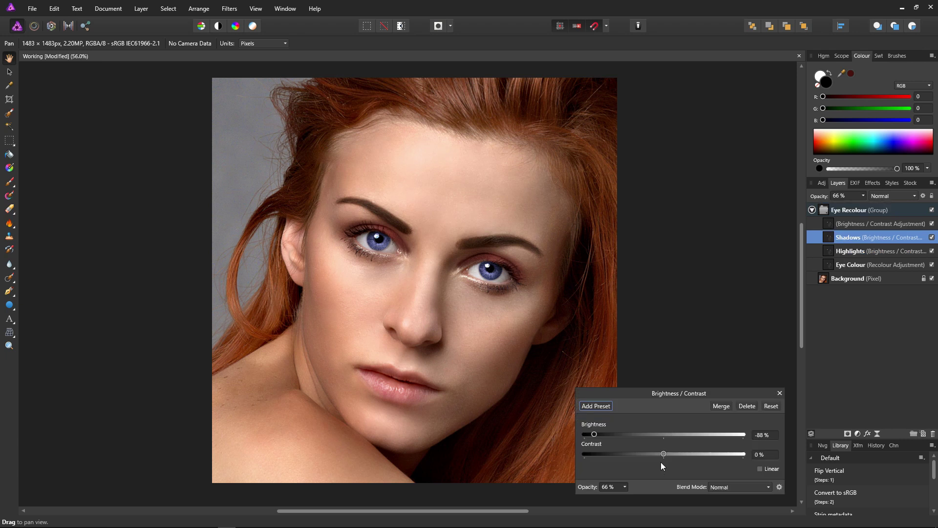
{"action": "mouse_move", "coordinate": [600, 436]}
{"action": "left_mouse_down"}
{"action": "mouse_move", "coordinate": [627, 438]}
{"action": "mouse_move", "coordinate": [600, 440]}
{"action": "left_mouse_up"}
{"action": "mouse_move", "coordinate": [584, 434]}
{"action": "left_mouse_down"}
{"action": "mouse_move", "coordinate": [632, 438]}
{"action": "mouse_move", "coordinate": [585, 433]}
{"action": "left_mouse_up"}
{"action": "left_click", "coordinate": [780, 393]}
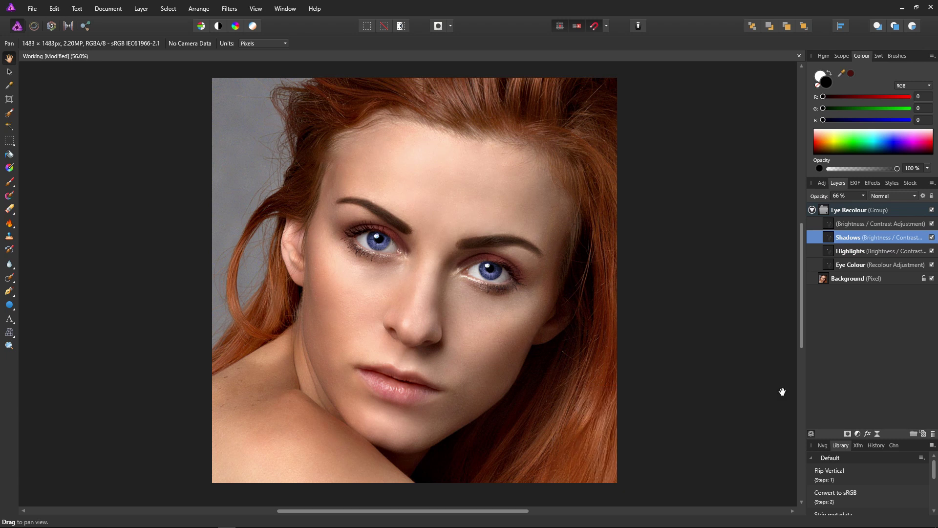
{"action": "left_click", "coordinate": [864, 195]}
{"action": "mouse_move", "coordinate": [860, 203]}
{"action": "left_mouse_down"}
{"action": "mouse_move", "coordinate": [826, 208]}
{"action": "mouse_move", "coordinate": [859, 209]}
{"action": "left_mouse_up"}
{"action": "left_click", "coordinate": [873, 224]}
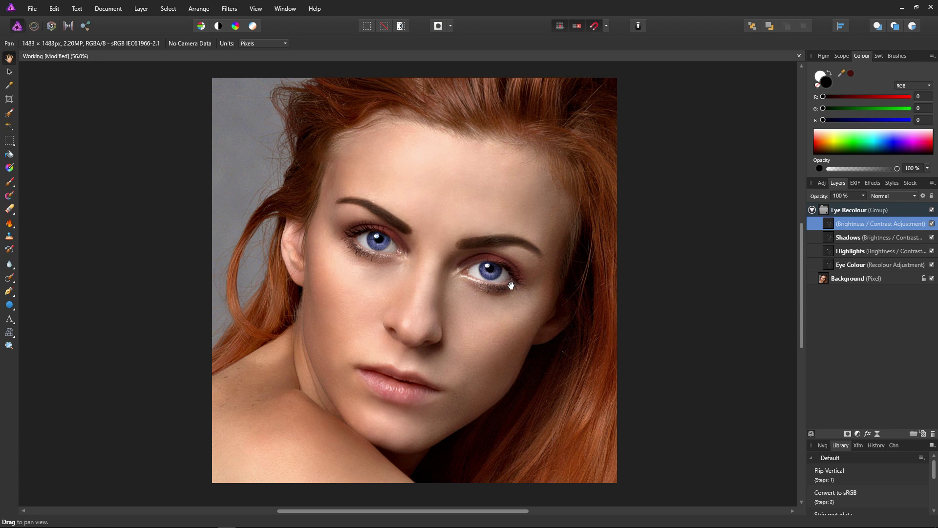
- Add a live Clarity filter directly above the Background layer with a radius of 80.9 px
{"action": "left_click", "coordinate": [822, 279]}
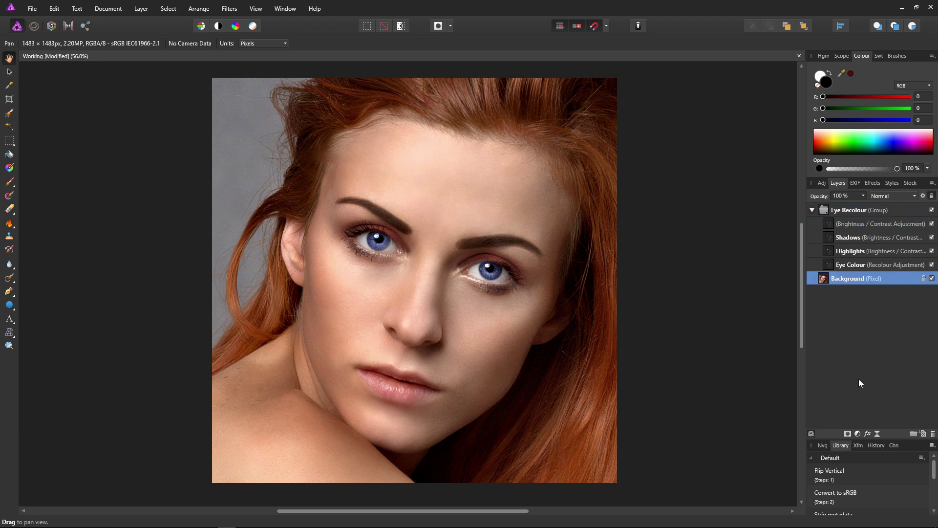
{"action": "left_click", "coordinate": [877, 434]}
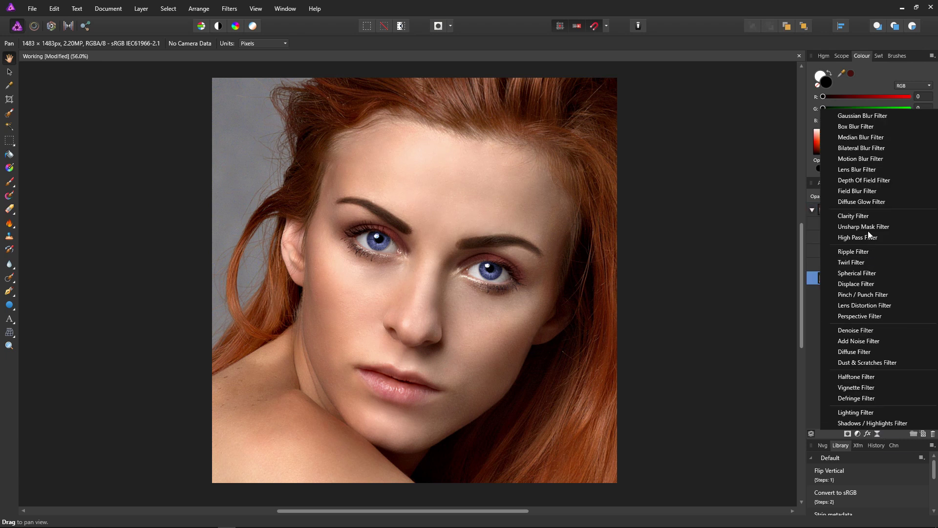
{"action": "left_click", "coordinate": [870, 218]}
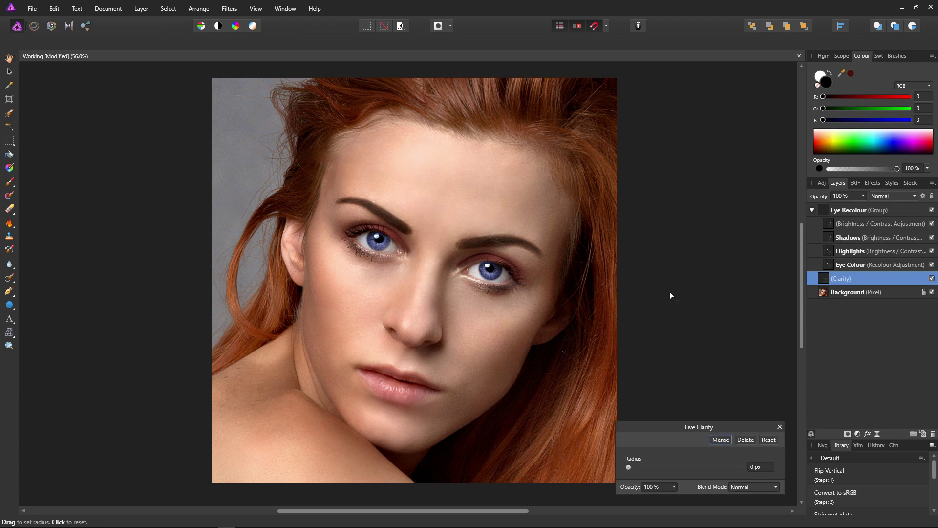
{"action": "left_click_drag", "start_coordinate": [629, 467], "coordinate": [735, 476]}
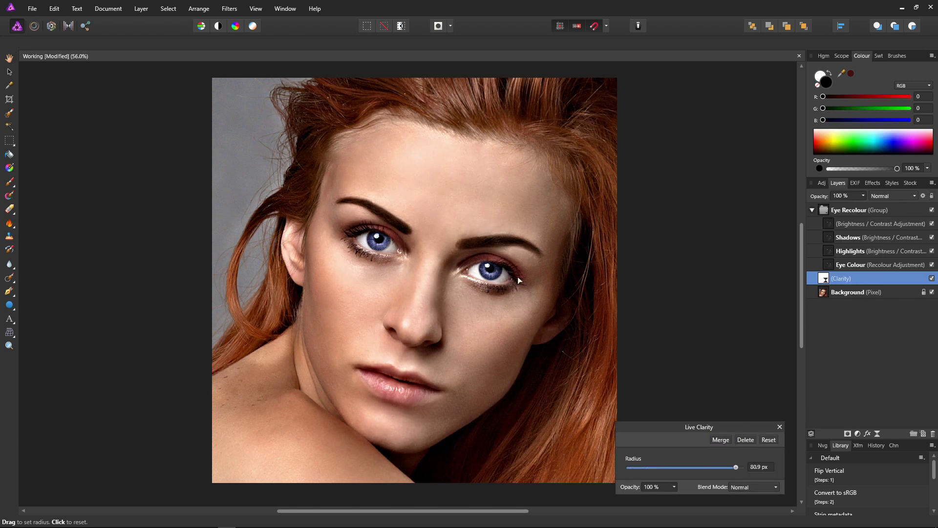
{"action": "scroll", "coordinate": [426, 242], "scroll_direction": "up", "scroll_amount": 5}
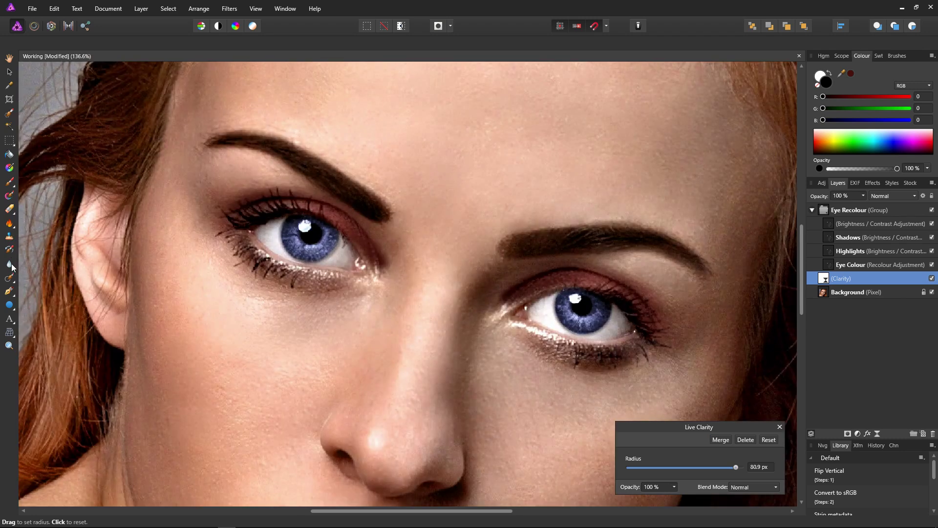
- Invert the Clarity filter's mask and paint the effect back over both eyes in white with a soft 47.1 px brush
{"action": "left_click", "coordinate": [9, 183]}
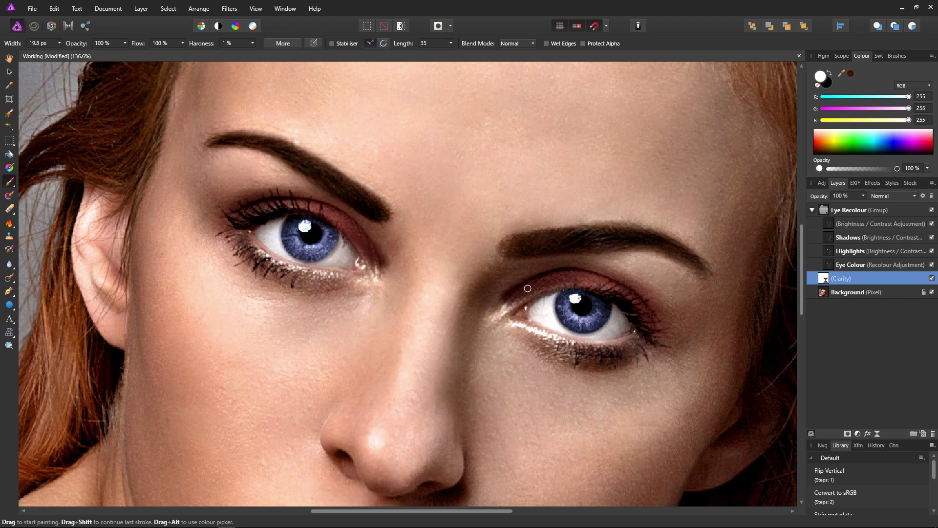
{"action": "key", "text": "ctrl+i"}
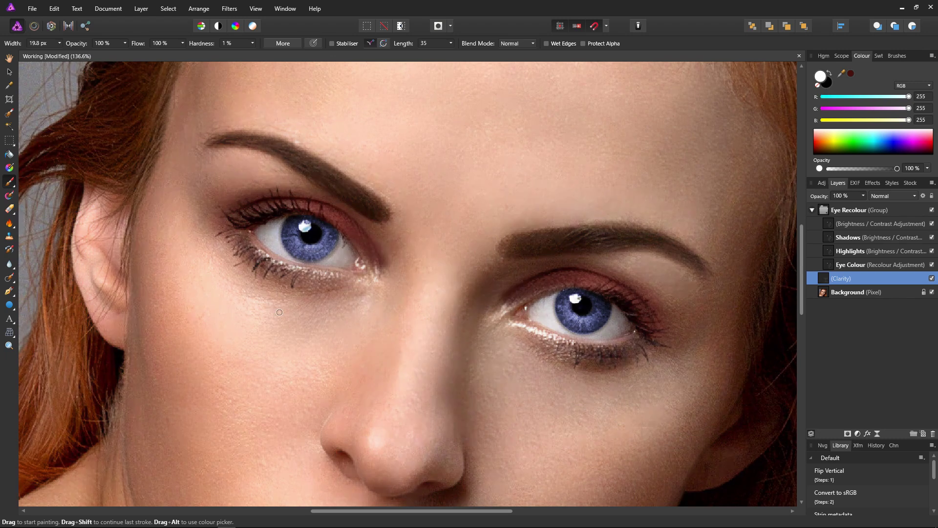
{"action": "key", "text": "bracketright"}
{"action": "key", "text": "bracketright"}
{"action": "key", "text": "bracketright"}
{"action": "mouse_move", "coordinate": [278, 227]}
{"action": "left_mouse_down"}
{"action": "mouse_move", "coordinate": [318, 233]}
{"action": "mouse_move", "coordinate": [356, 263]}
{"action": "mouse_move", "coordinate": [290, 249]}
{"action": "mouse_move", "coordinate": [267, 230]}
{"action": "mouse_move", "coordinate": [311, 236]}
{"action": "mouse_move", "coordinate": [290, 238]}
{"action": "mouse_move", "coordinate": [301, 232]}
{"action": "mouse_move", "coordinate": [262, 234]}
{"action": "mouse_move", "coordinate": [307, 226]}
{"action": "mouse_move", "coordinate": [355, 262]}
{"action": "mouse_move", "coordinate": [307, 258]}
{"action": "mouse_move", "coordinate": [276, 240]}
{"action": "mouse_move", "coordinate": [333, 249]}
{"action": "left_mouse_up"}
{"action": "mouse_move", "coordinate": [541, 321]}
{"action": "left_mouse_down"}
{"action": "mouse_move", "coordinate": [531, 316]}
{"action": "mouse_move", "coordinate": [550, 306]}
{"action": "mouse_move", "coordinate": [525, 315]}
{"action": "mouse_move", "coordinate": [578, 302]}
{"action": "mouse_move", "coordinate": [619, 318]}
{"action": "mouse_move", "coordinate": [604, 330]}
{"action": "mouse_move", "coordinate": [544, 320]}
{"action": "mouse_move", "coordinate": [601, 305]}
{"action": "mouse_move", "coordinate": [601, 321]}
{"action": "mouse_move", "coordinate": [620, 327]}
{"action": "mouse_move", "coordinate": [563, 307]}
{"action": "mouse_move", "coordinate": [588, 303]}
{"action": "mouse_move", "coordinate": [557, 305]}
{"action": "left_mouse_up"}
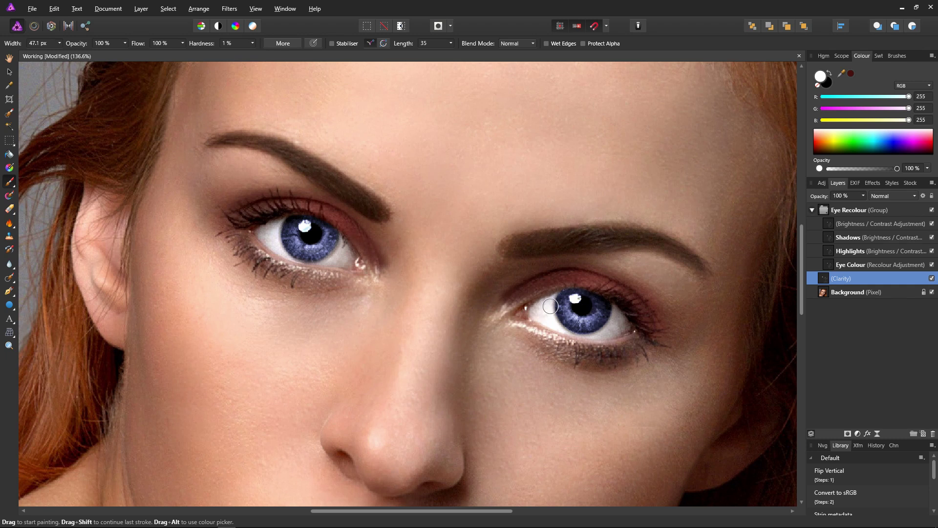
- Reduce the Clarity filter's radius to 2.7 px and check its effect on the whole portrait by toggling its visibility
{"action": "double_click", "coordinate": [825, 280]}
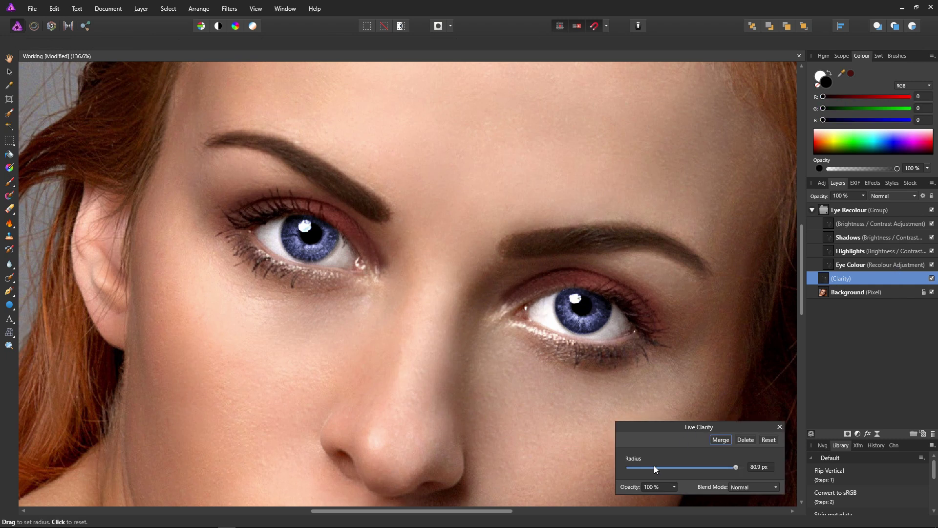
{"action": "left_click_drag", "start_coordinate": [728, 466], "coordinate": [645, 470]}
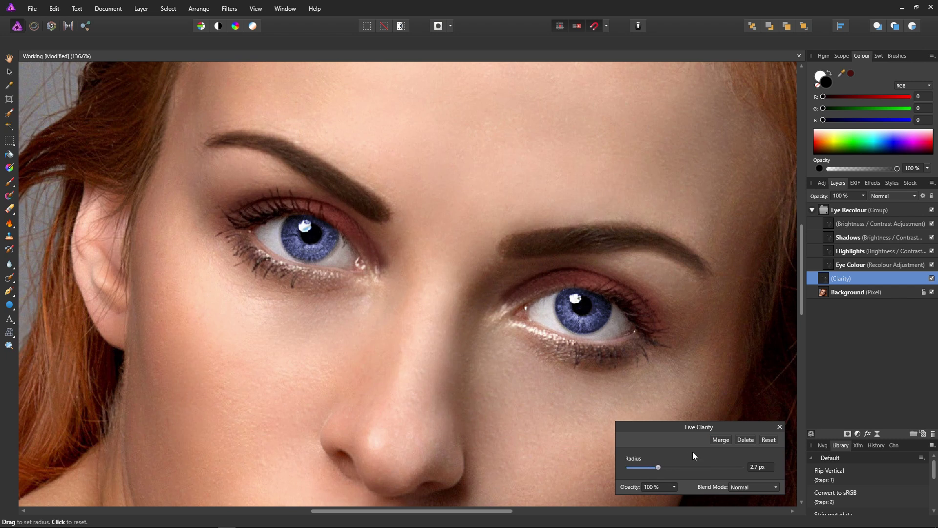
{"action": "left_click", "coordinate": [780, 428]}
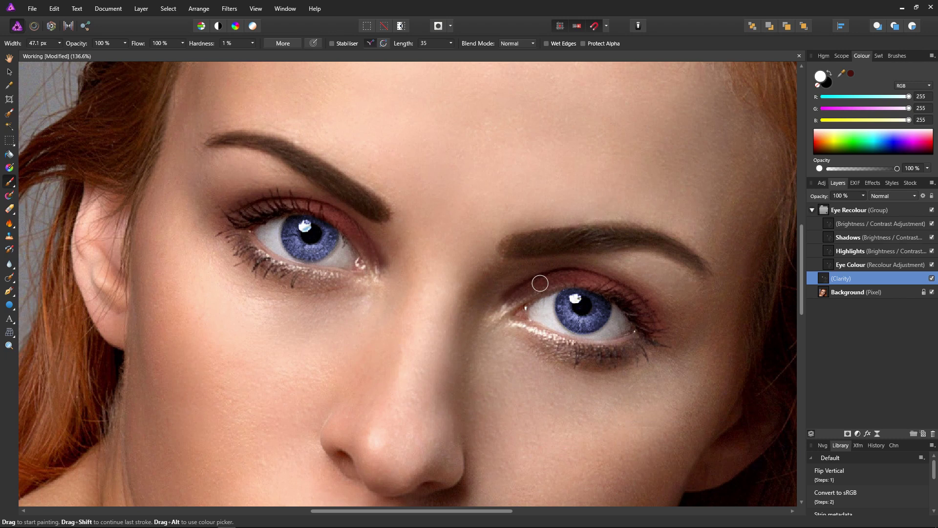
{"action": "scroll", "coordinate": [542, 284], "scroll_direction": "down", "scroll_amount": 3}
{"action": "scroll", "coordinate": [548, 286], "scroll_direction": "down", "scroll_amount": 1}
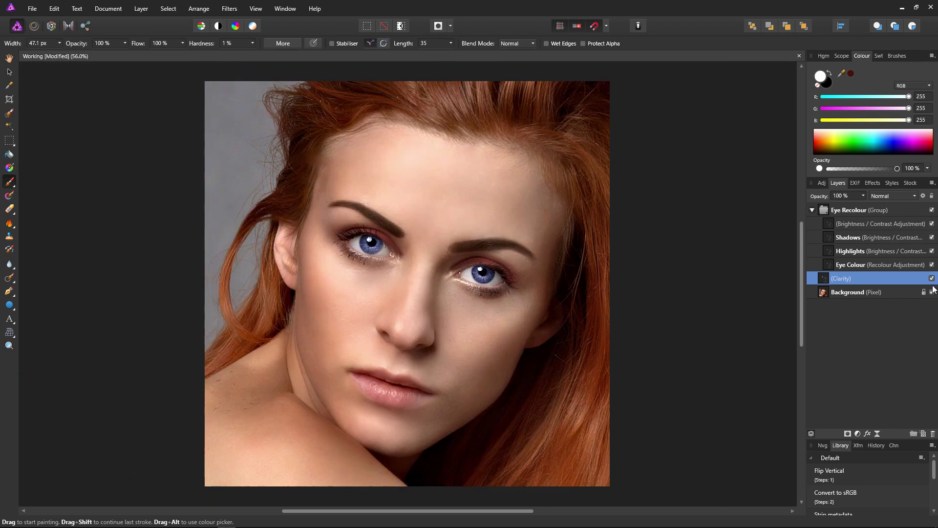
{"action": "left_click", "coordinate": [932, 278]}
- Add a live Unsharp Mask filter above the Clarity filter with factor 4 and radius 1.9 px
{"action": "left_click", "coordinate": [879, 434]}
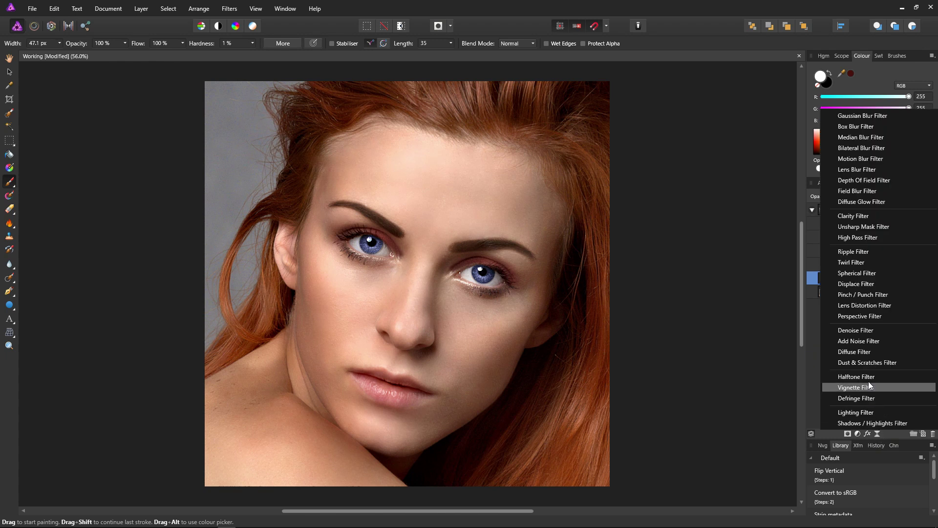
{"action": "left_click", "coordinate": [866, 227]}
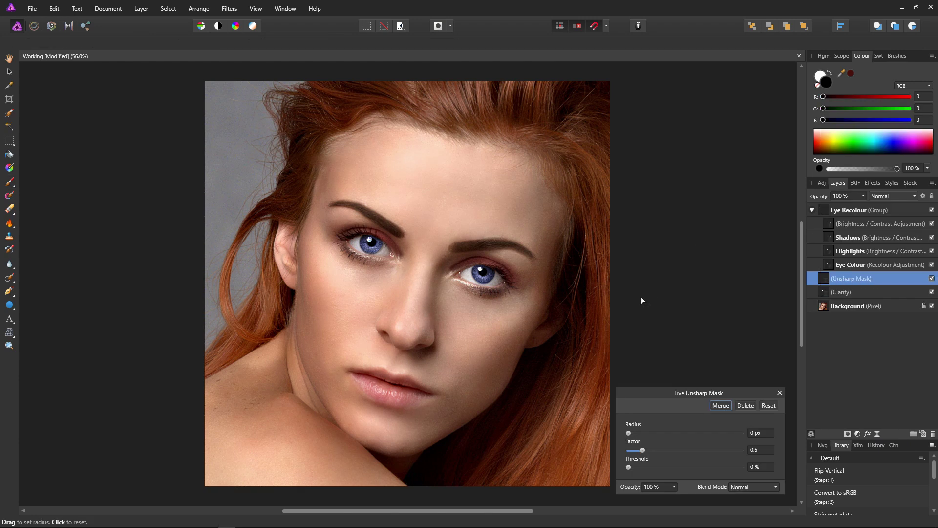
{"action": "scroll", "coordinate": [405, 250], "scroll_direction": "up", "scroll_amount": 2}
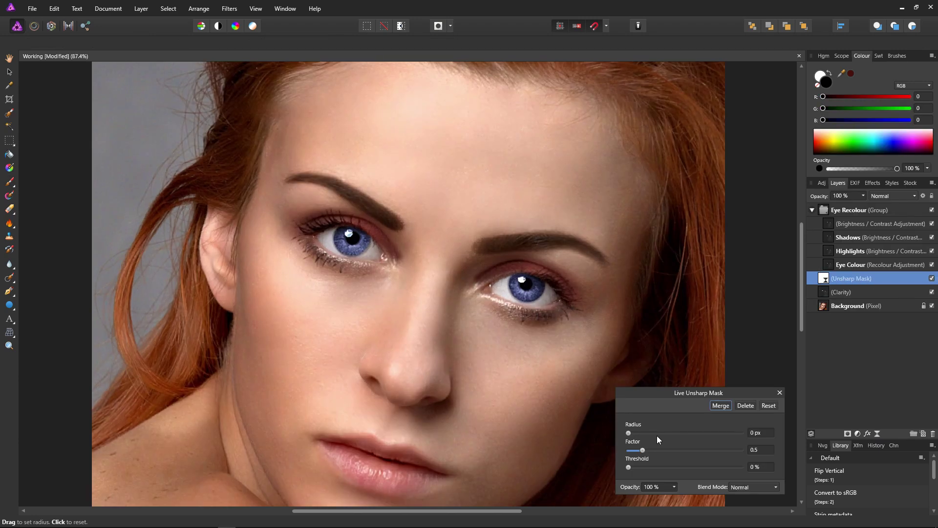
{"action": "left_click_drag", "start_coordinate": [643, 450], "coordinate": [683, 456]}
{"action": "left_click_drag", "start_coordinate": [633, 431], "coordinate": [656, 439]}
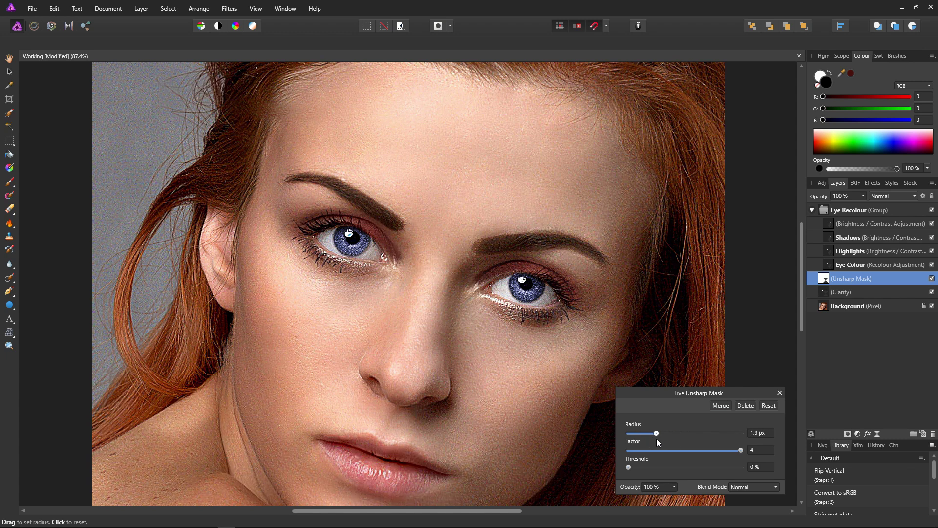
- Invert the Unsharp Mask filter's mask and paint the sharpening back over both eyes in white with a soft 71.8 px brush
{"action": "left_click", "coordinate": [10, 183]}
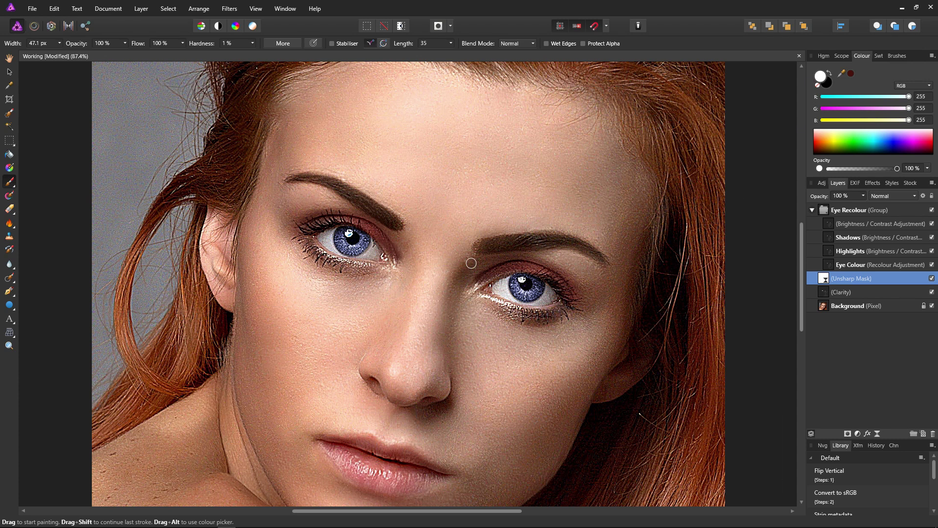
{"action": "key", "text": "ctrl+i"}
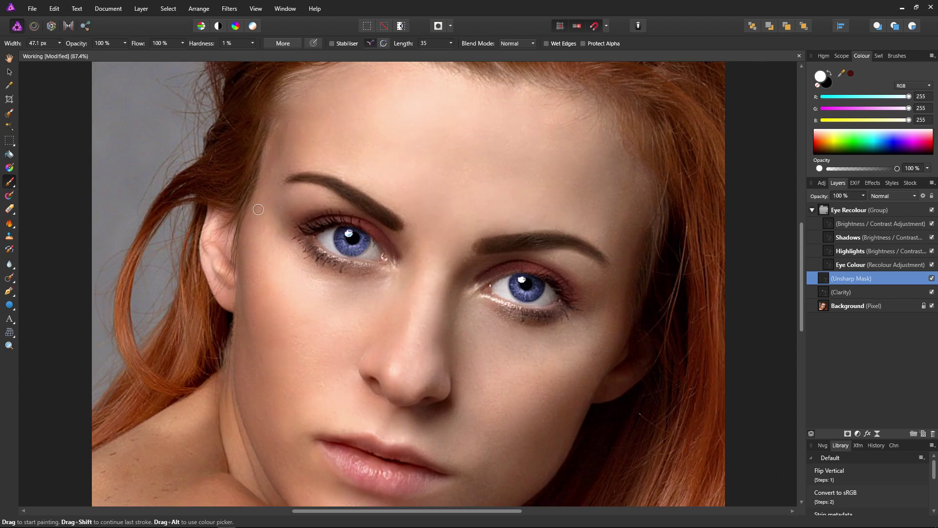
{"action": "mouse_move", "coordinate": [279, 255]}
{"action": "left_mouse_down"}
{"action": "mouse_move", "coordinate": [310, 249]}
{"action": "mouse_move", "coordinate": [300, 238]}
{"action": "mouse_move", "coordinate": [334, 267]}
{"action": "mouse_move", "coordinate": [384, 268]}
{"action": "mouse_move", "coordinate": [387, 254]}
{"action": "mouse_move", "coordinate": [370, 229]}
{"action": "mouse_move", "coordinate": [320, 226]}
{"action": "left_mouse_up"}
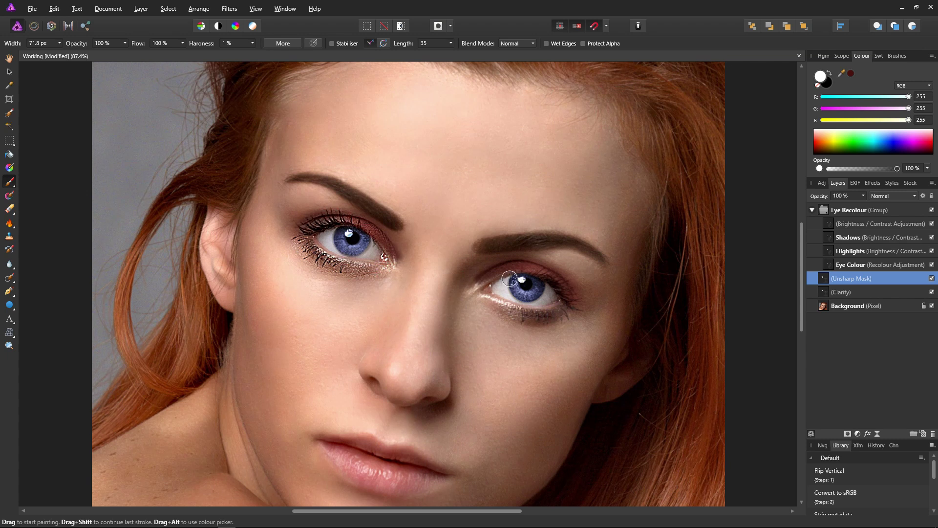
{"action": "mouse_move", "coordinate": [494, 272]}
{"action": "left_mouse_down"}
{"action": "mouse_move", "coordinate": [549, 272]}
{"action": "mouse_move", "coordinate": [567, 299]}
{"action": "mouse_move", "coordinate": [563, 311]}
{"action": "mouse_move", "coordinate": [524, 314]}
{"action": "mouse_move", "coordinate": [484, 299]}
{"action": "mouse_move", "coordinate": [547, 318]}
{"action": "mouse_move", "coordinate": [578, 313]}
{"action": "left_mouse_up"}
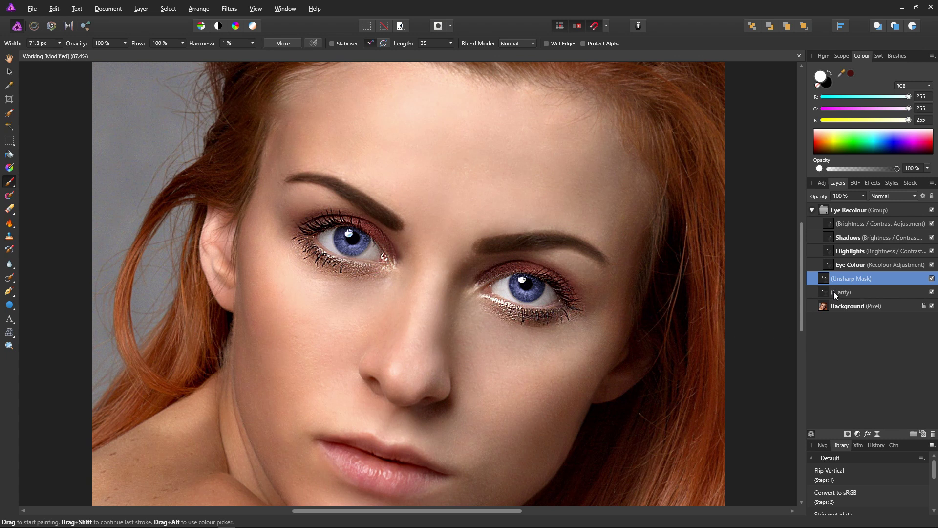
- Readjust the live Unsharp Mask filter, lowering its radius and factor for a subtler sharpening of the eyes
{"action": "double_click", "coordinate": [825, 280]}
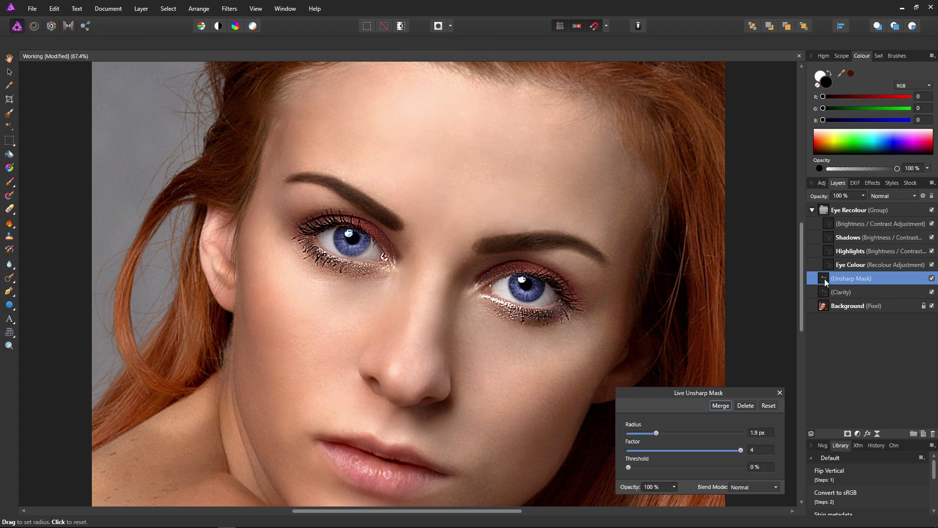
{"action": "left_click", "coordinate": [655, 433]}
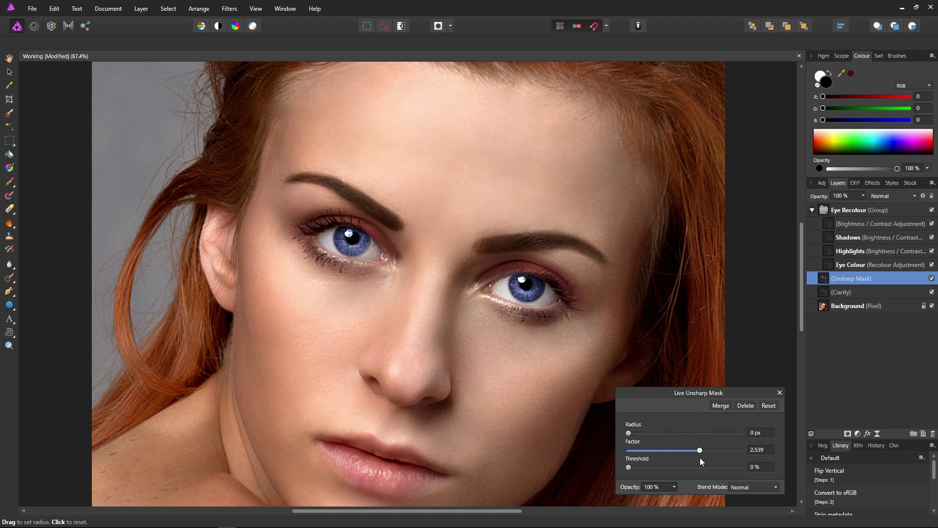
{"action": "left_click", "coordinate": [685, 457]}
{"action": "left_click_drag", "start_coordinate": [629, 435], "coordinate": [632, 434]}
{"action": "left_click_drag", "start_coordinate": [649, 433], "coordinate": [680, 454]}
{"action": "left_click_drag", "start_coordinate": [683, 455], "coordinate": [683, 450]}
{"action": "left_click", "coordinate": [781, 392]}
{"action": "key", "text": "b"}
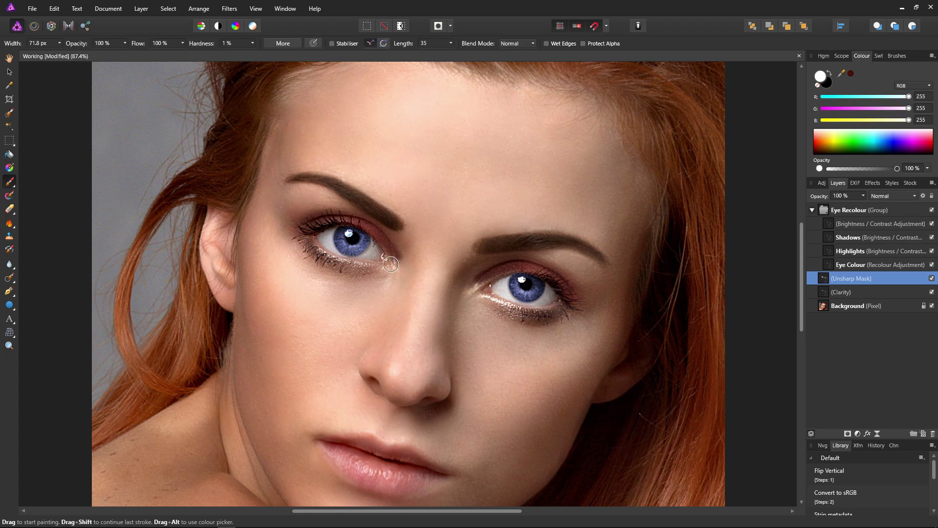
- Toggle the Unsharp Mask filter's visibility to compare the whole portrait with and without the sharpening
{"action": "scroll", "coordinate": [443, 295], "scroll_direction": "down", "scroll_amount": 3}
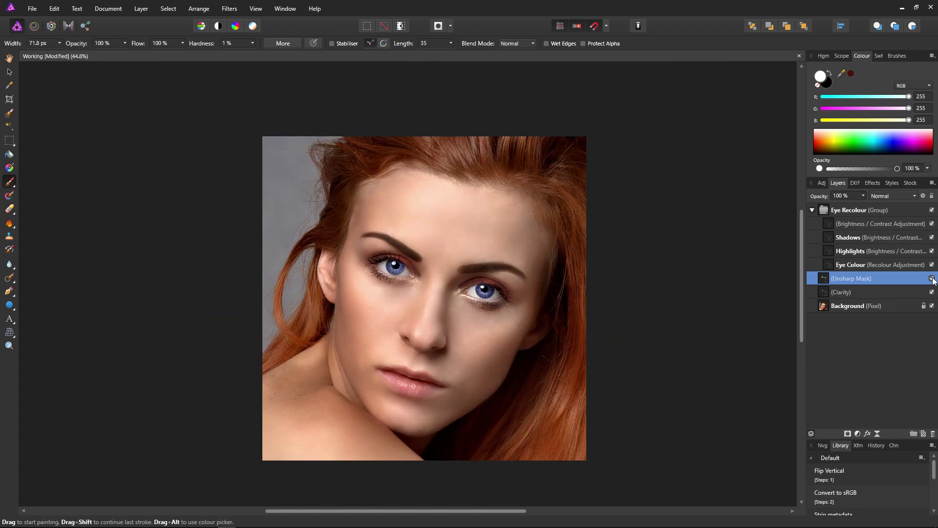
{"action": "scroll", "coordinate": [503, 260], "scroll_direction": "up", "scroll_amount": 1}
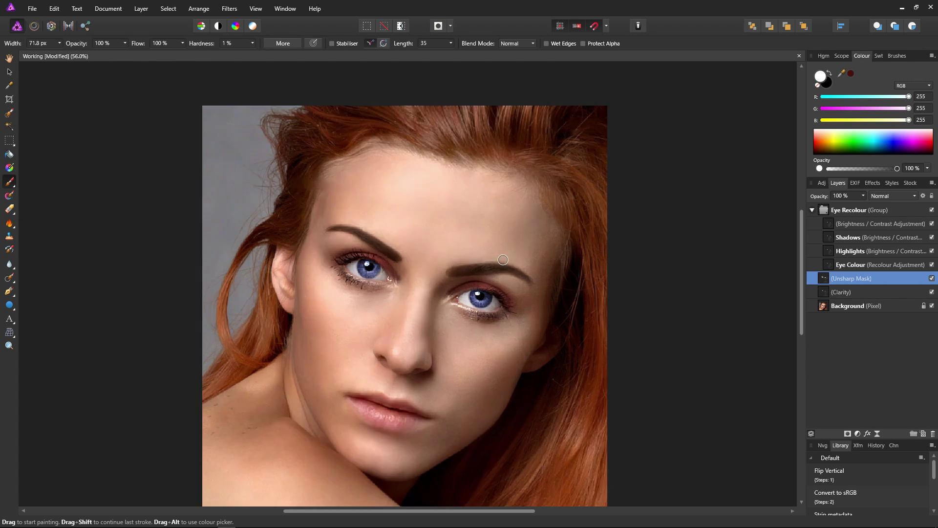
{"action": "left_click", "coordinate": [932, 279]}
{"action": "left_click", "coordinate": [932, 279]}
{"action": "left_click", "coordinate": [932, 278]}
{"action": "left_click", "coordinate": [932, 279]}
{"action": "left_click", "coordinate": [932, 279]}
- Paint the Unsharp Mask effect along the eyebrow above the model's left eye with the white 71.8 px brush
{"action": "scroll", "coordinate": [457, 283], "scroll_direction": "up", "scroll_amount": 1}
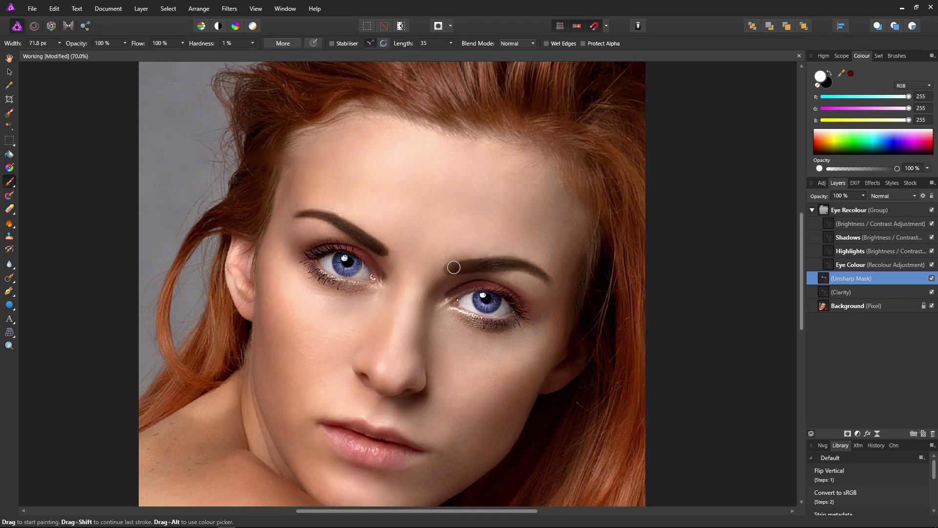
{"action": "mouse_move", "coordinate": [459, 268]}
{"action": "left_mouse_down"}
{"action": "mouse_move", "coordinate": [519, 266]}
{"action": "mouse_move", "coordinate": [551, 280]}
{"action": "left_mouse_up"}
{"action": "scroll", "coordinate": [485, 338], "scroll_direction": "down", "scroll_amount": 1}
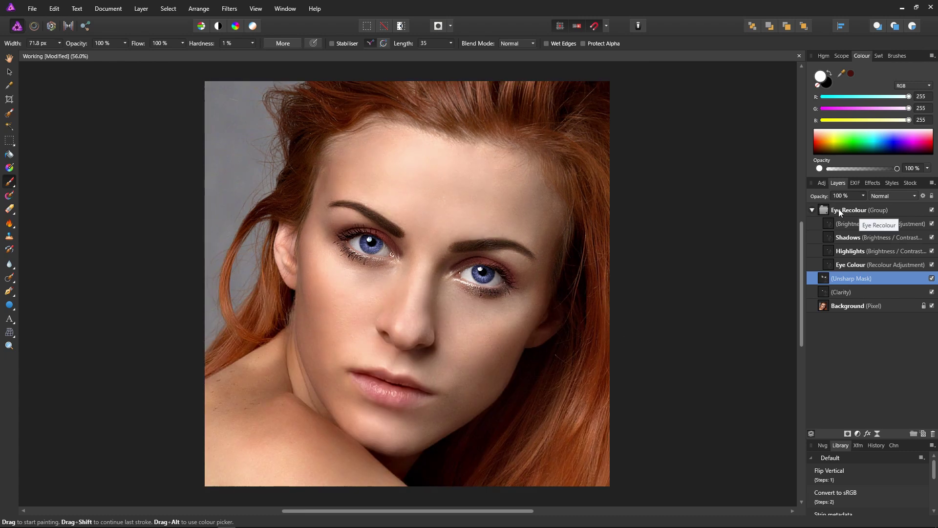
- Select the Eye Recolour group with the Unsharp Mask and Clarity filters and toggle their visibility together to compare before and after
{"action": "left_click", "coordinate": [902, 213]}
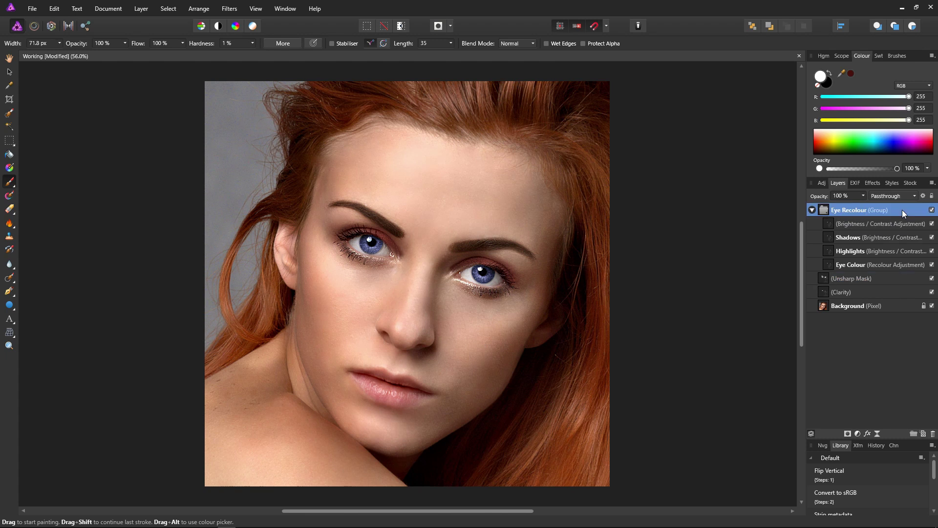
{"action": "left_click", "coordinate": [850, 293], "text": "shift"}
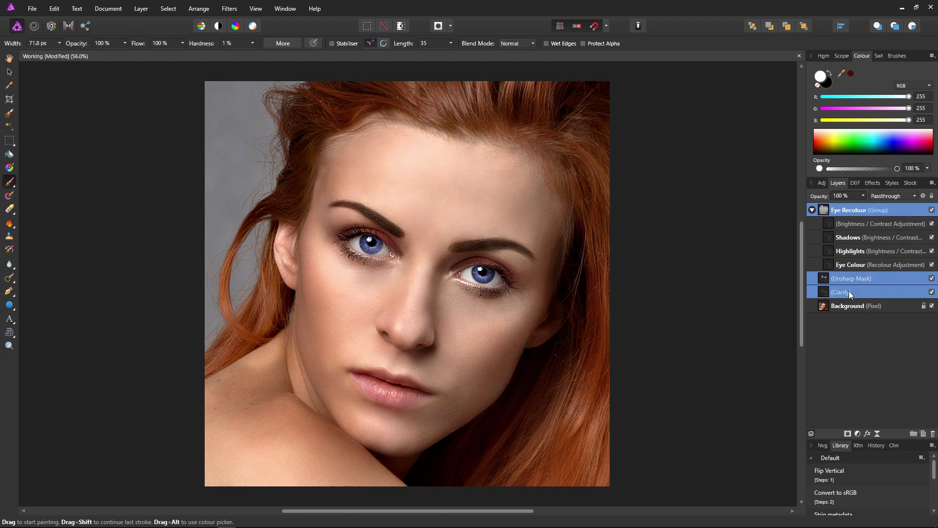
{"action": "left_click", "coordinate": [932, 210]}
{"action": "left_click", "coordinate": [933, 210]}
{"action": "left_click", "coordinate": [932, 211]}
{"action": "left_click", "coordinate": [932, 211]}
{"action": "key", "text": "h"}
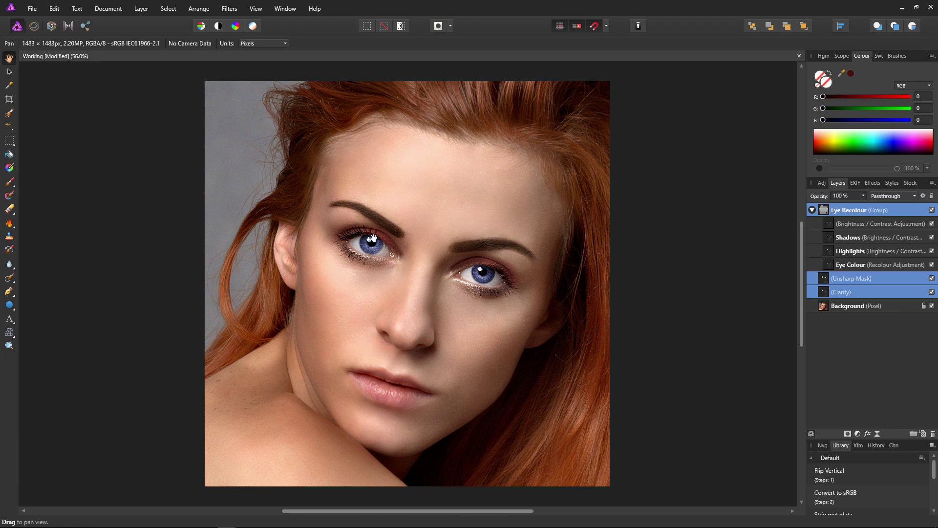
- Duplicate the Background layer and open the copy in the Liquify workspace, zoomed in on the eyes
{"action": "left_click", "coordinate": [849, 306]}
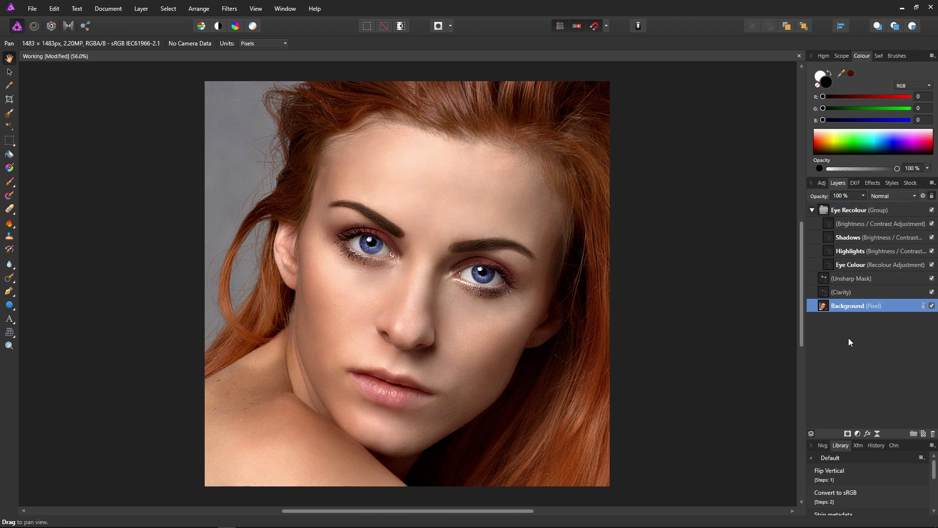
{"action": "key", "text": "ctrl+j"}
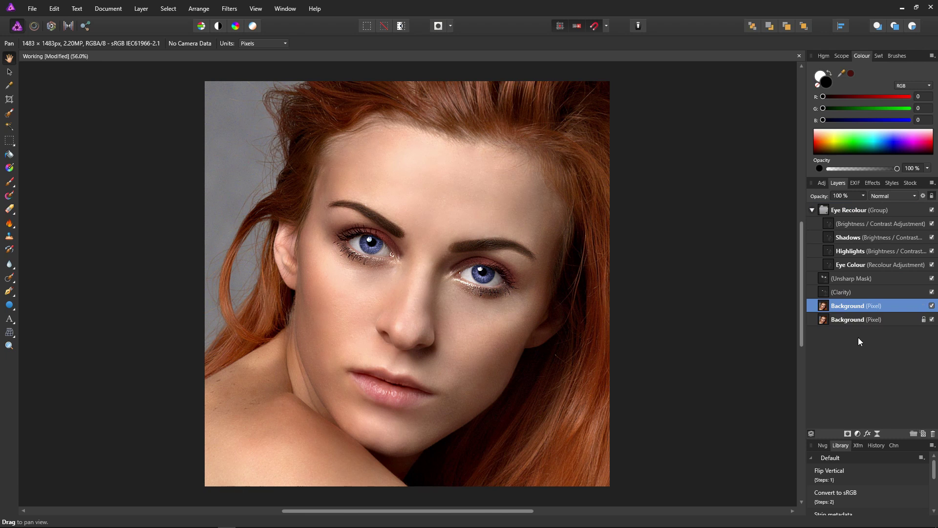
{"action": "left_click", "coordinate": [34, 28]}
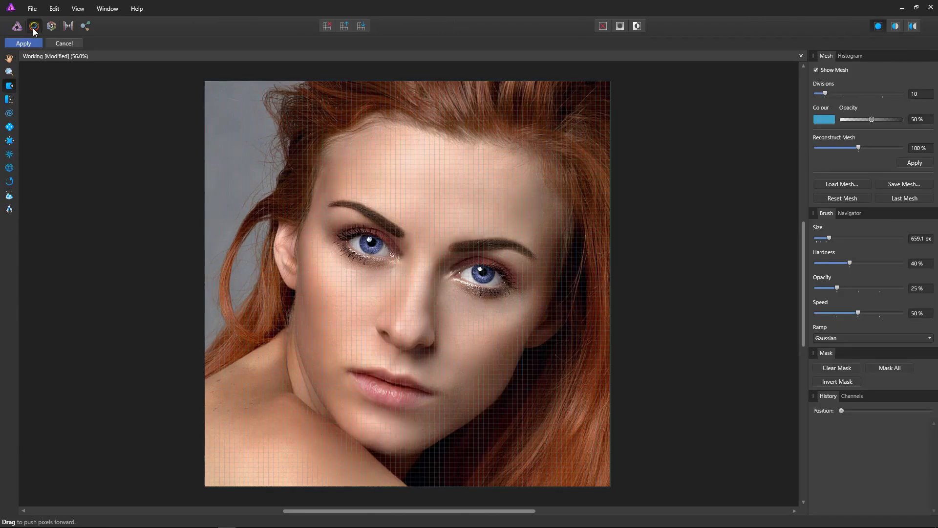
{"action": "scroll", "coordinate": [425, 256], "scroll_direction": "up", "scroll_amount": 3}
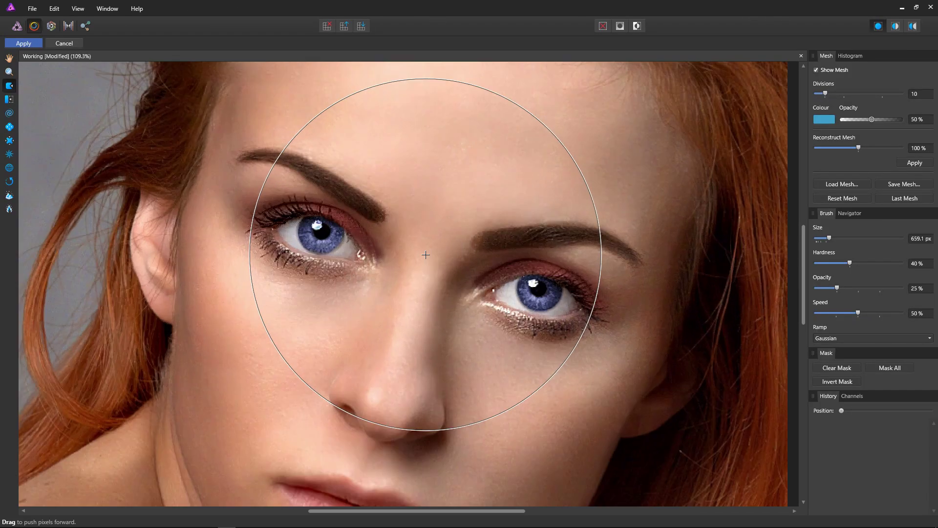
{"action": "scroll", "coordinate": [425, 254], "scroll_direction": "up", "scroll_amount": 2}
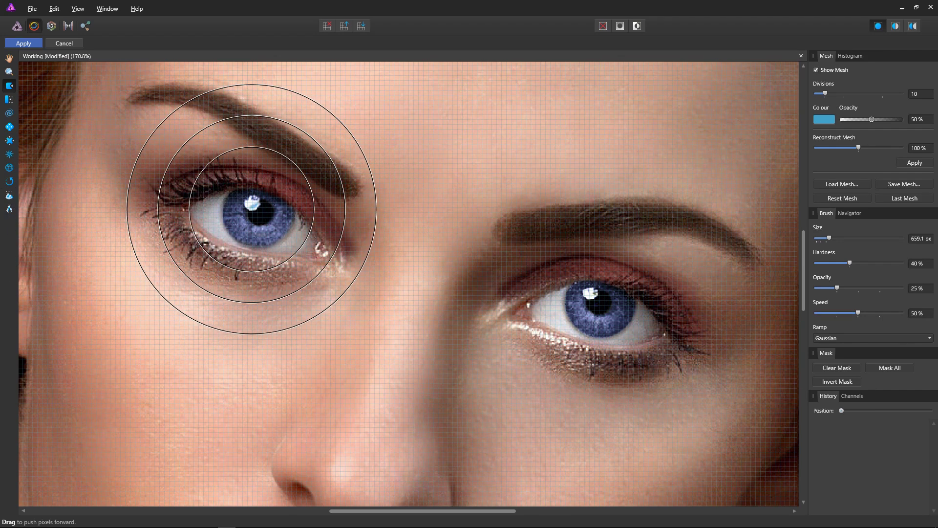
- Reduce the Liquify brush size to 19.1 px and freeze the light reflections in both pupils
{"action": "mouse_move", "coordinate": [252, 209]}
{"action": "left_mouse_down"}
{"action": "mouse_move", "coordinate": [157, 199]}
{"action": "mouse_move", "coordinate": [42, 210]}
{"action": "left_mouse_up"}
{"action": "mouse_move", "coordinate": [440, 259]}
{"action": "left_mouse_down"}
{"action": "mouse_move", "coordinate": [342, 263]}
{"action": "mouse_move", "coordinate": [176, 223]}
{"action": "left_mouse_up"}
{"action": "left_click", "coordinate": [252, 205], "text": "ctrl+alt"}
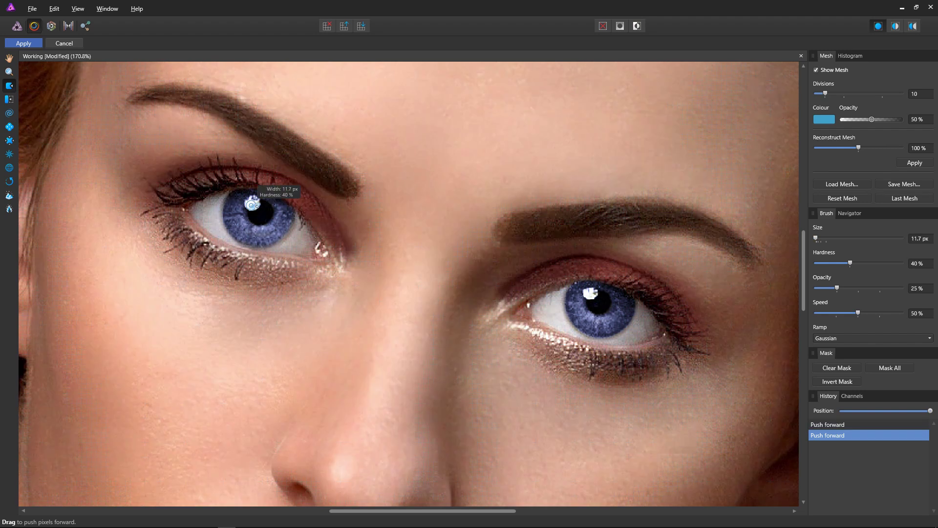
{"action": "left_click_drag", "start_coordinate": [251, 205], "coordinate": [260, 206]}
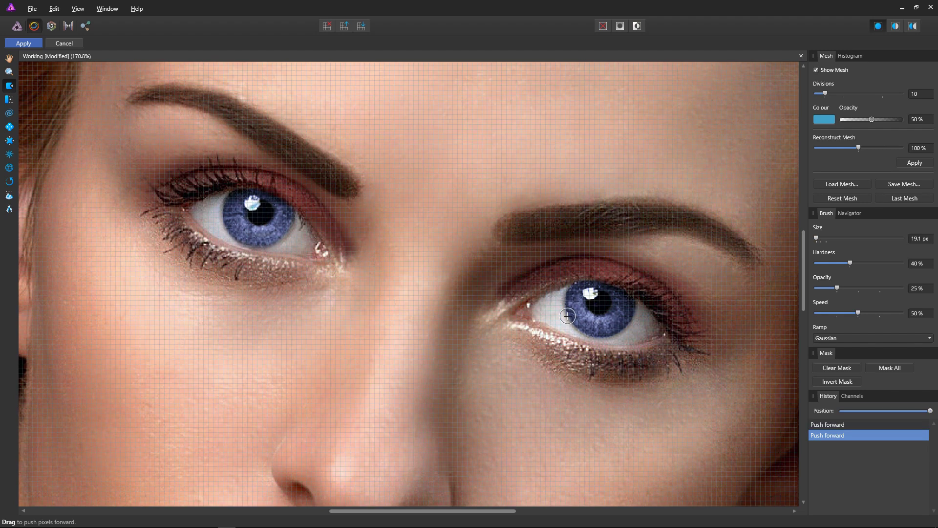
{"action": "left_click", "coordinate": [10, 196]}
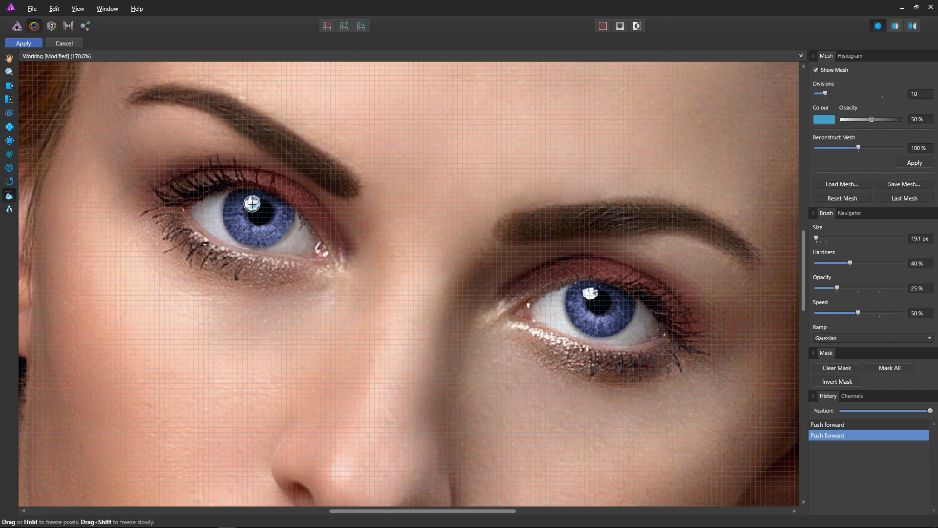
{"action": "left_click_drag", "start_coordinate": [252, 204], "coordinate": [252, 202]}
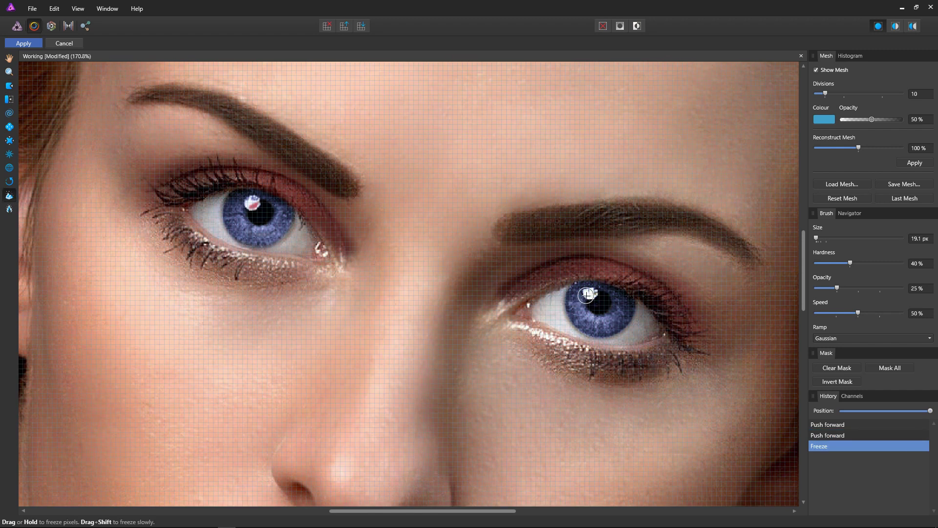
{"action": "left_click_drag", "start_coordinate": [588, 293], "coordinate": [590, 292]}
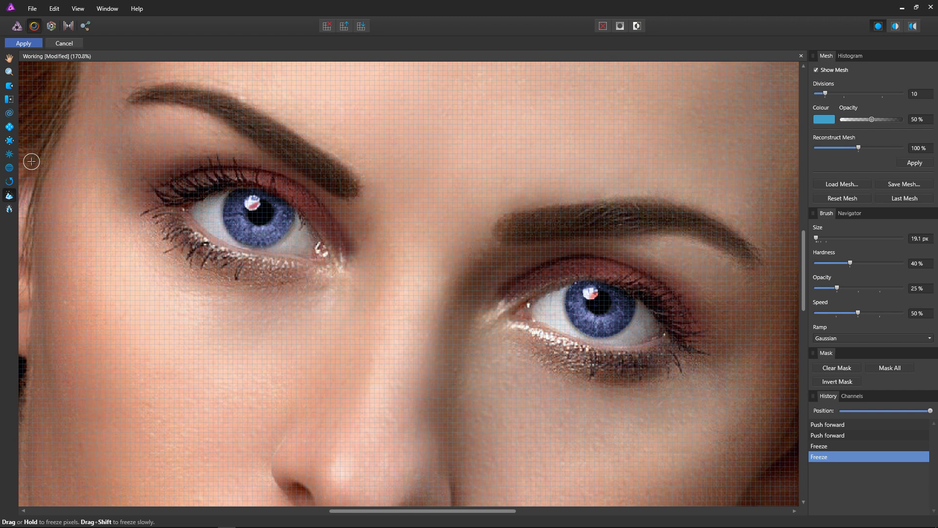
- Enlarge both pupils using the Liquify Pinch tool with a 79.8 px brush and apply the distortion
{"action": "left_click", "coordinate": [9, 126]}
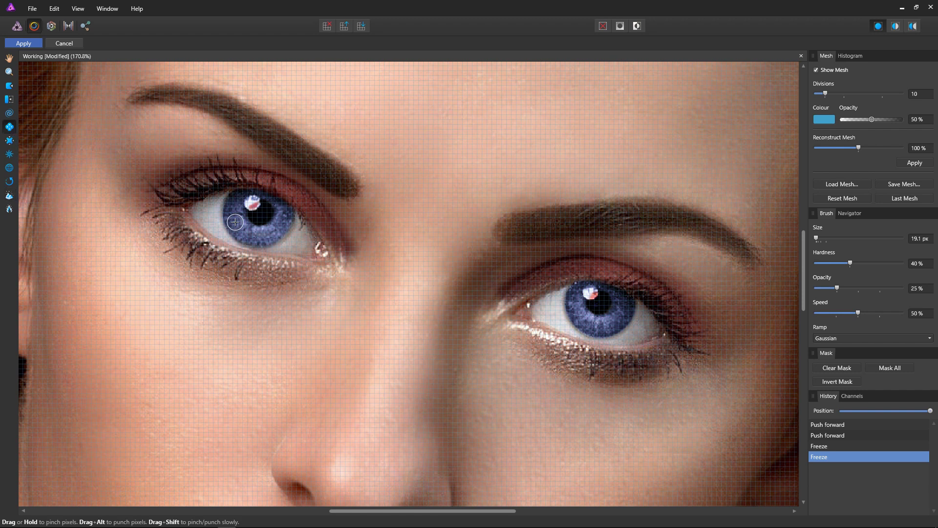
{"action": "mouse_move", "coordinate": [259, 218]}
{"action": "left_mouse_down"}
{"action": "mouse_move", "coordinate": [305, 222]}
{"action": "mouse_move", "coordinate": [261, 217]}
{"action": "left_mouse_up"}
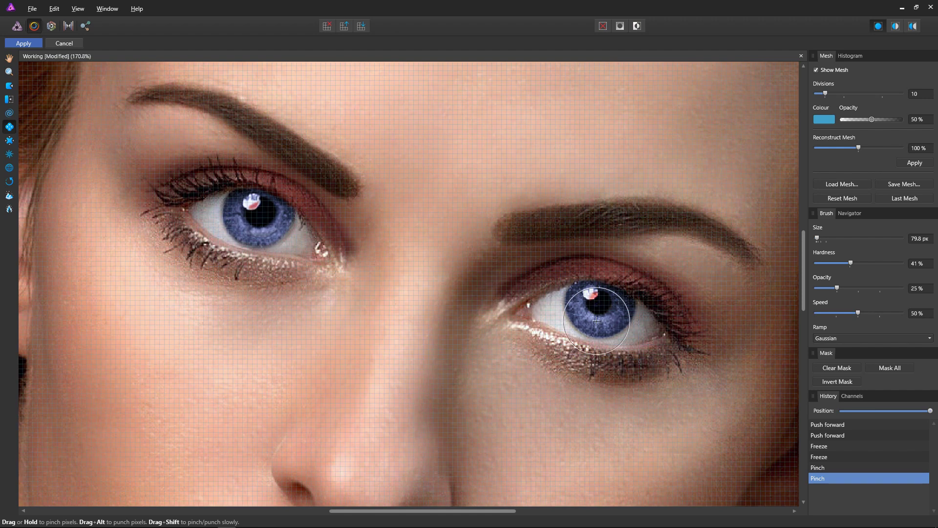
{"action": "mouse_move", "coordinate": [602, 301]}
{"action": "left_mouse_down"}
{"action": "mouse_move", "coordinate": [540, 404]}
{"action": "mouse_move", "coordinate": [553, 422]}
{"action": "mouse_move", "coordinate": [585, 411]}
{"action": "mouse_move", "coordinate": [594, 388]}
{"action": "mouse_move", "coordinate": [531, 355]}
{"action": "mouse_move", "coordinate": [598, 305]}
{"action": "left_mouse_up"}
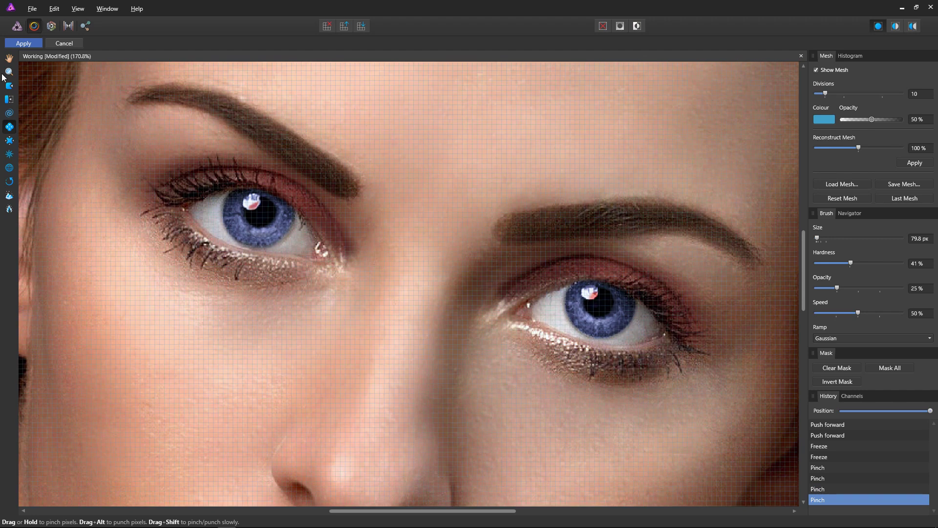
{"action": "left_click", "coordinate": [22, 43]}
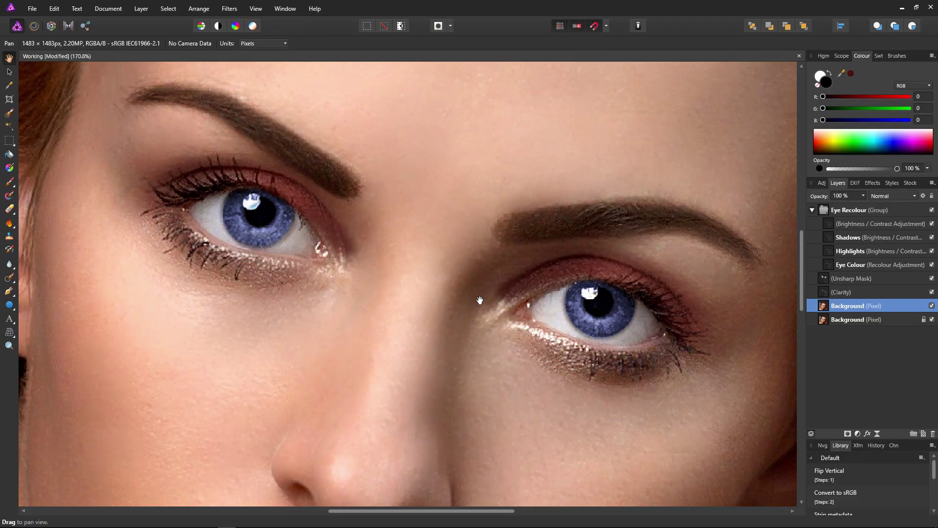
- Fit the portrait to the view and toggle the liquified Background copy to compare the pupils before and after
{"action": "key", "text": "ctrl+0"}
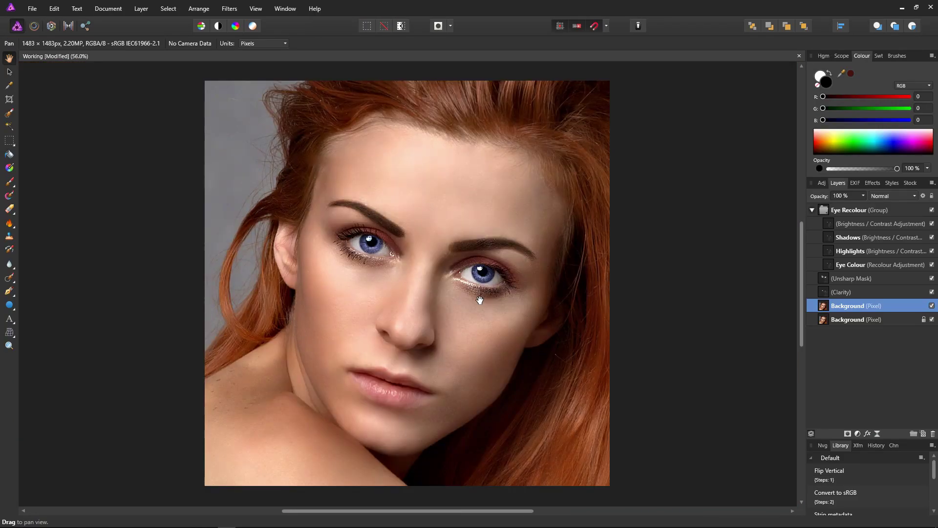
{"action": "left_click", "coordinate": [933, 306]}
{"action": "left_click", "coordinate": [932, 306]}
{"action": "left_click", "coordinate": [932, 306]}
{"action": "left_click", "coordinate": [933, 306]}
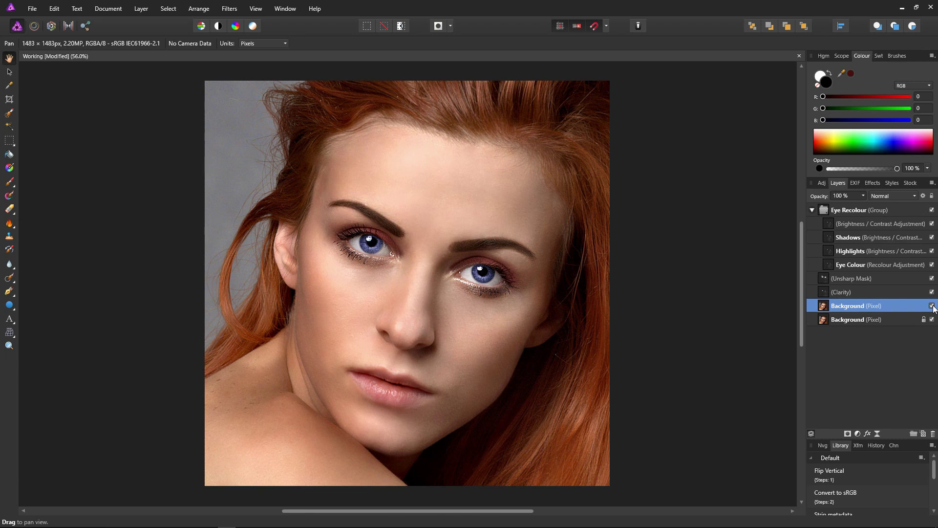